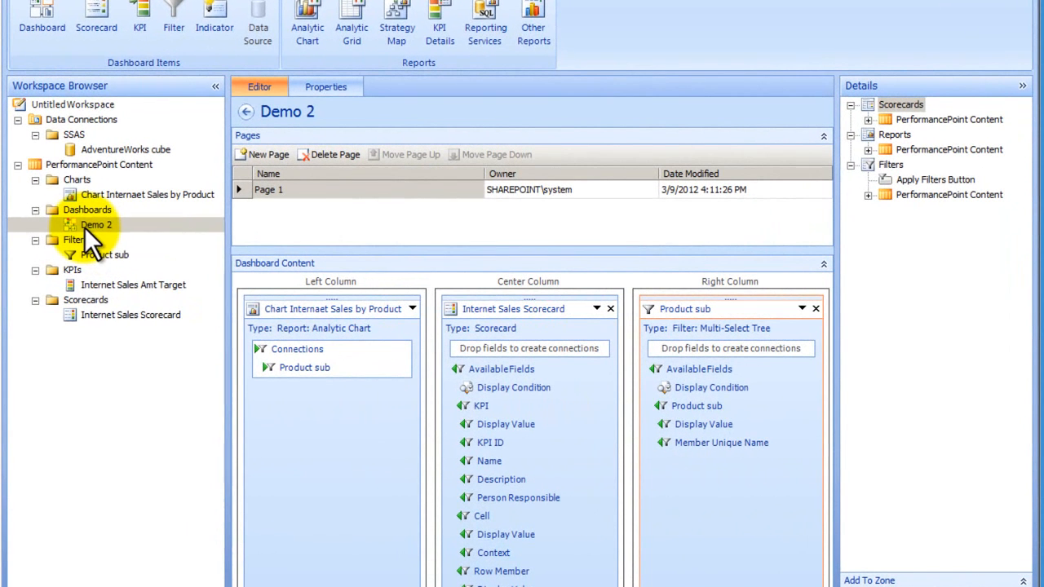
- Deploy the Demo 2 dashboard to SharePoint and filter the published page's Product sub to Bike Racks and Brakes only
right_click(84, 227)
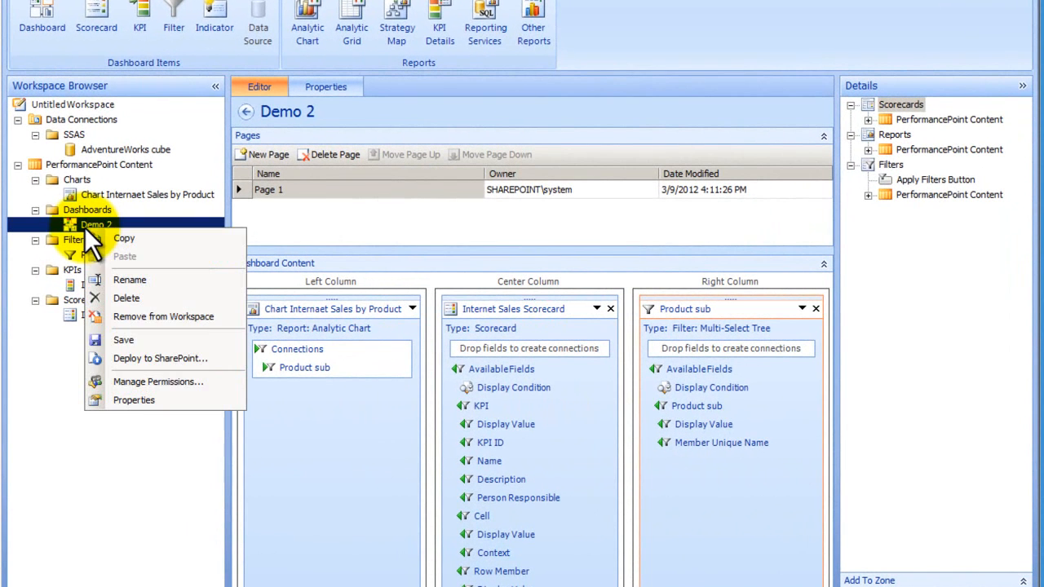
click(200, 359)
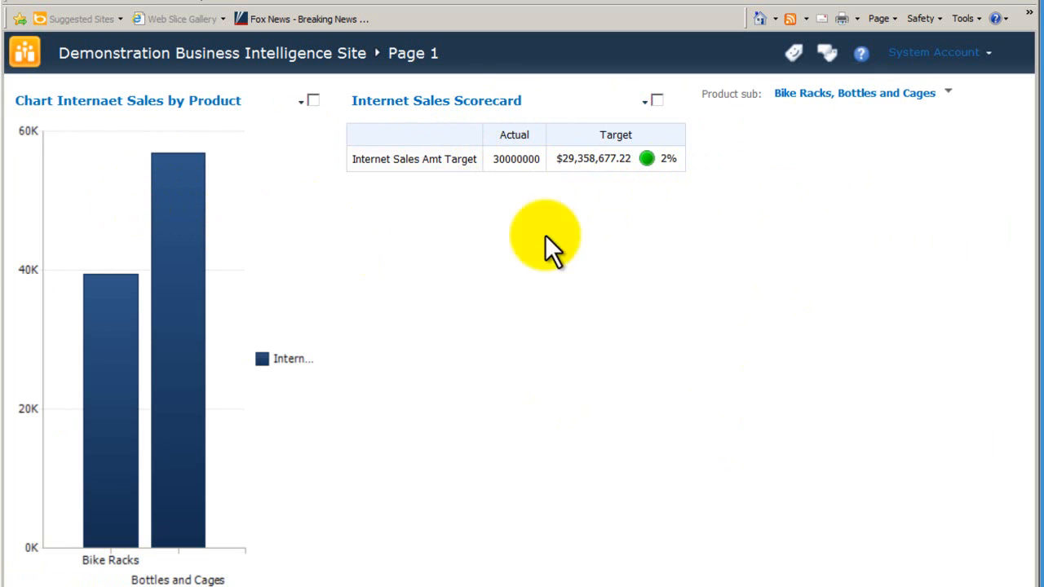
click(948, 93)
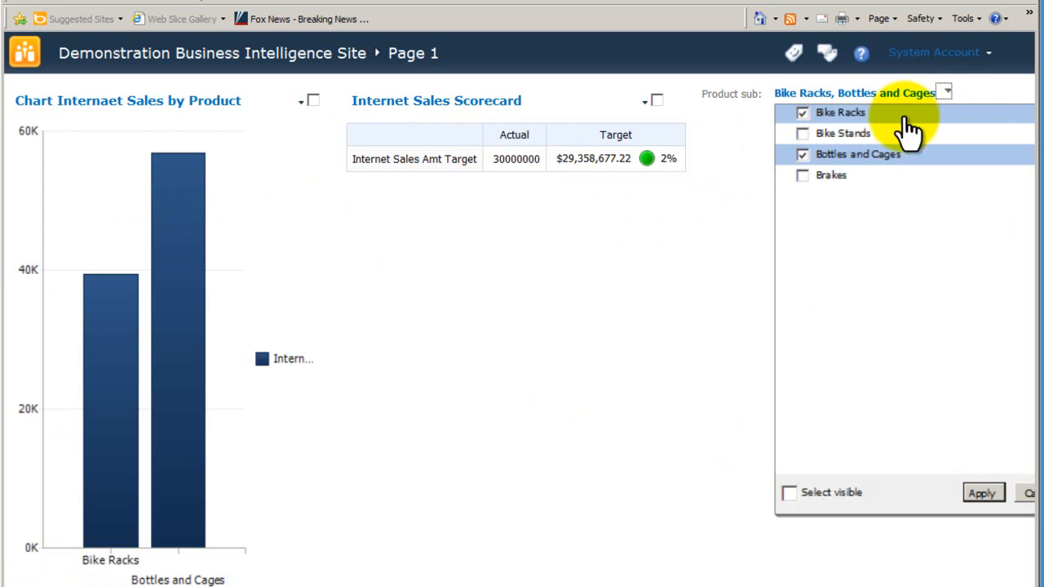
click(803, 154)
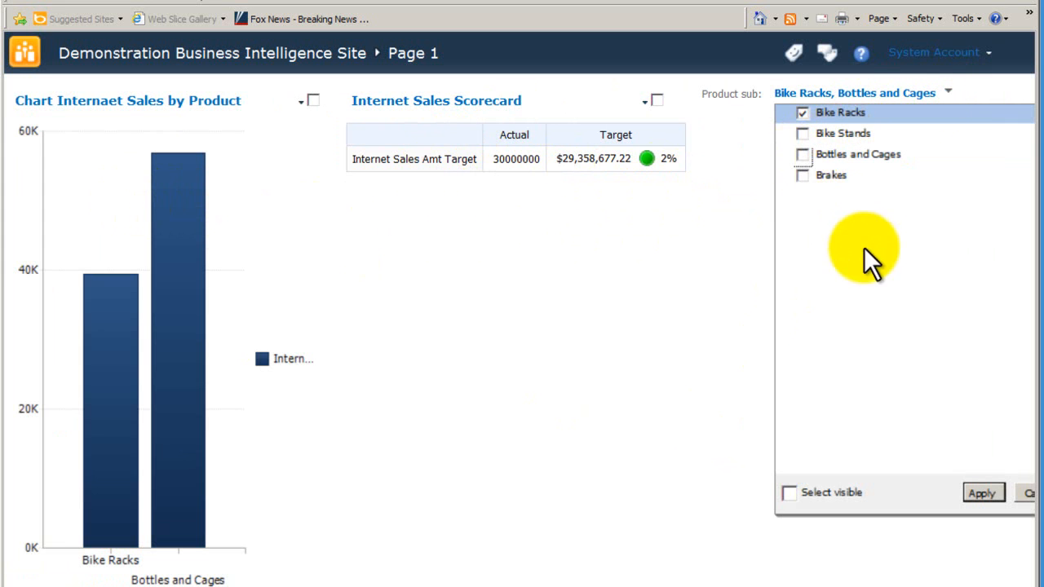
click(803, 175)
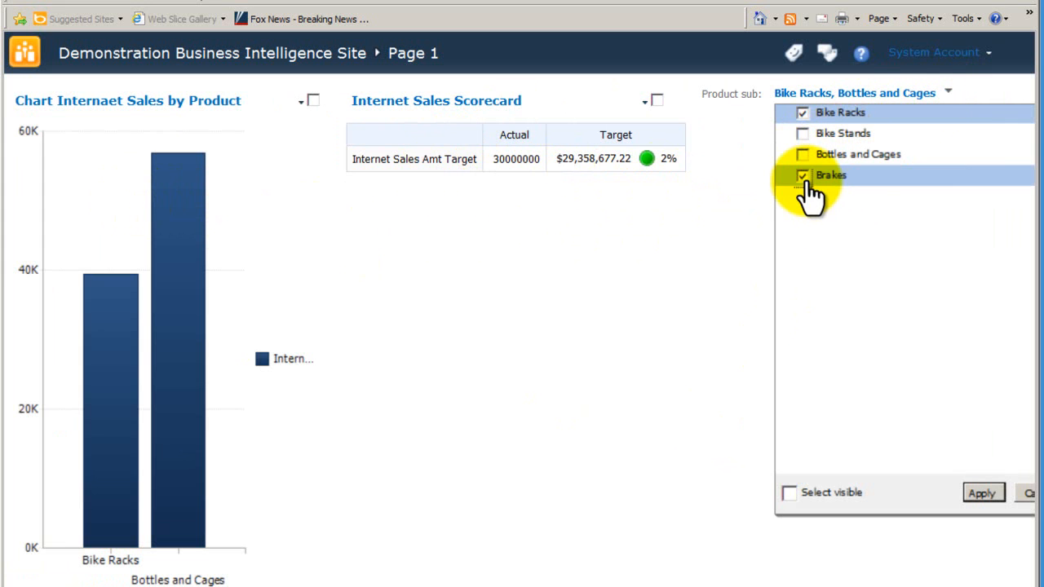
click(978, 494)
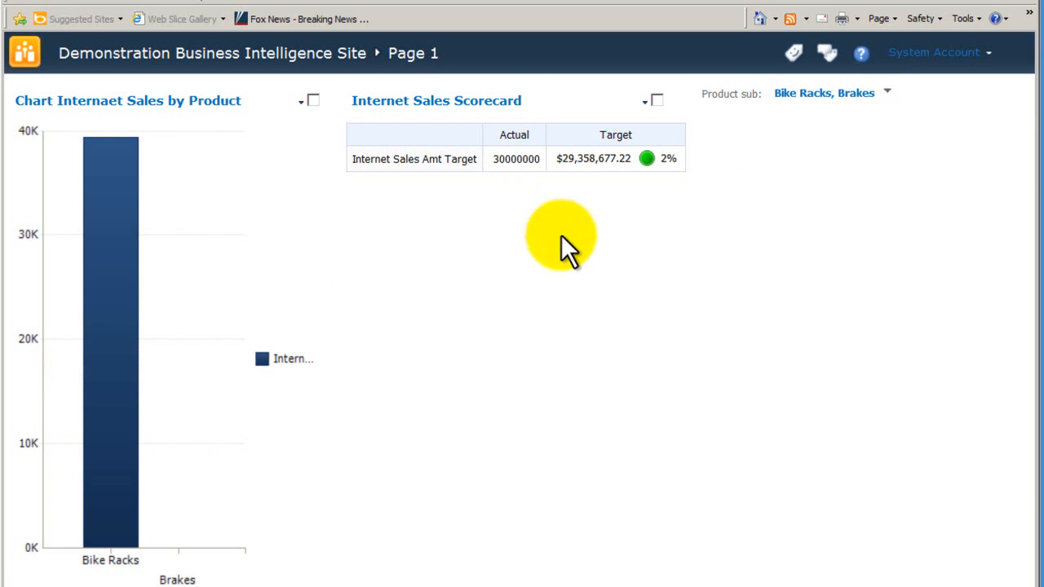
- Add Bike Stands and Bottles and Cages to the Product sub filter selection and apply it
click(884, 96)
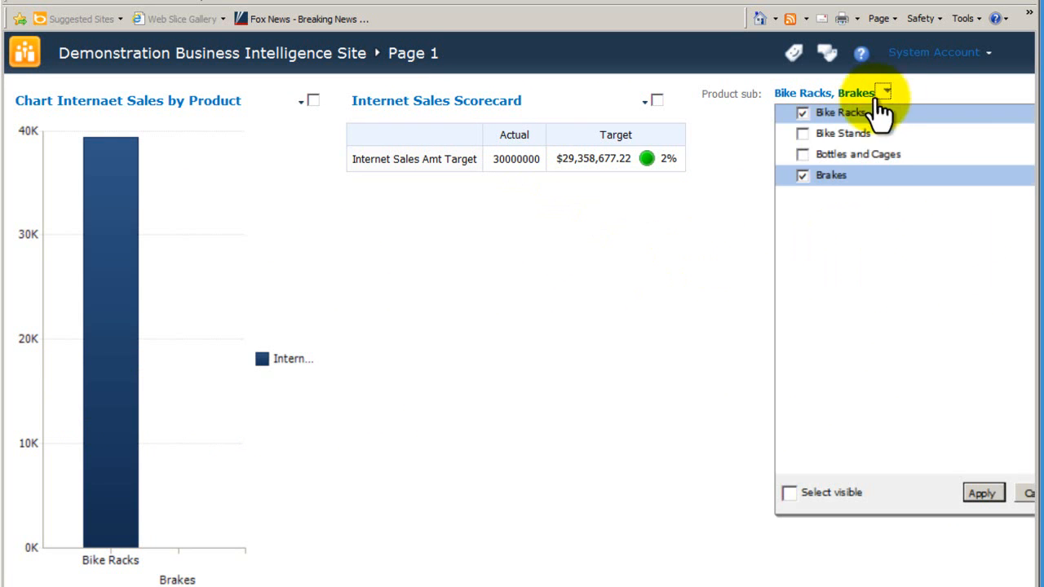
click(803, 154)
click(803, 133)
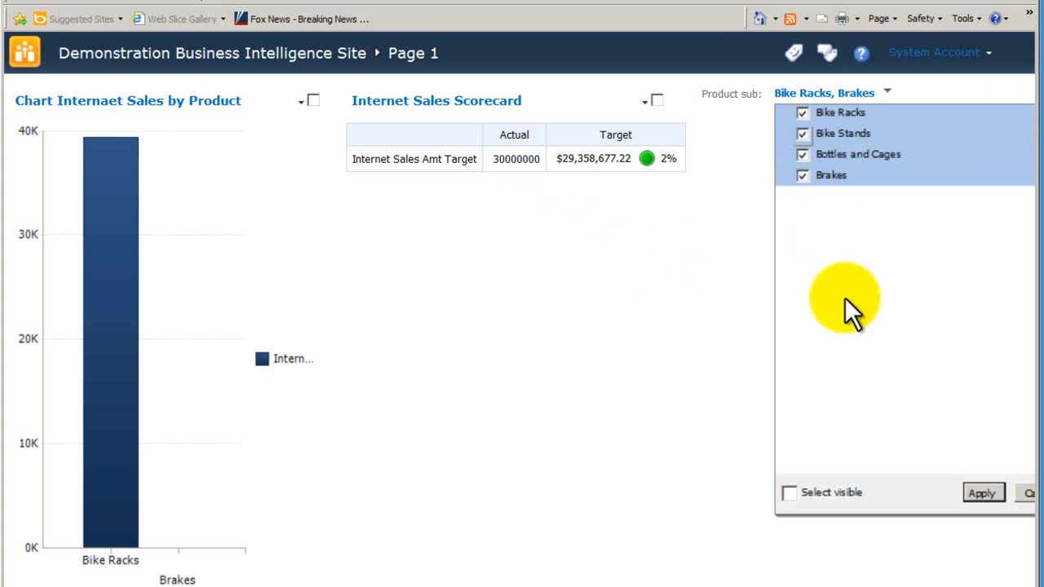
click(981, 494)
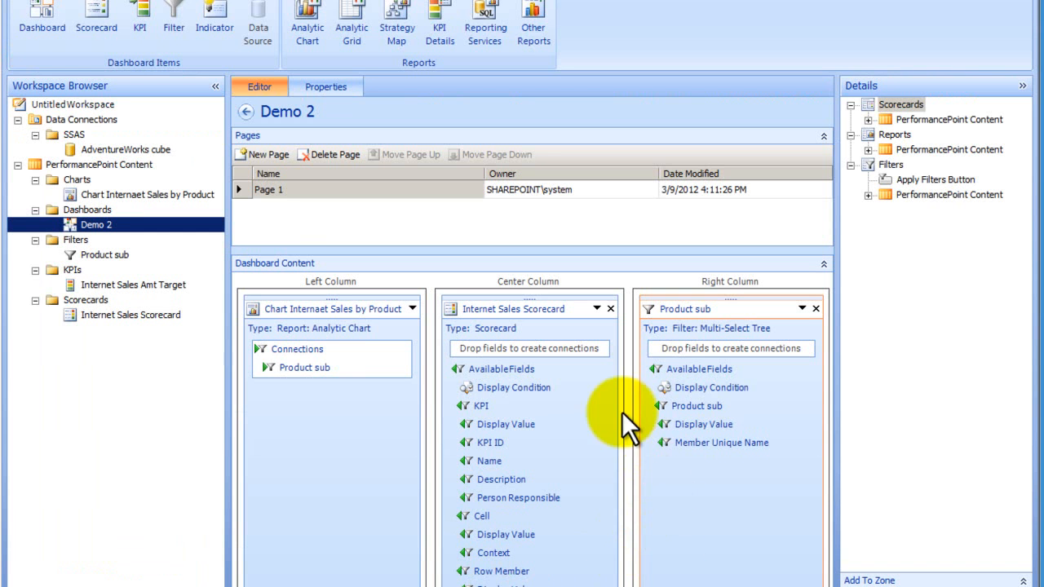
- Back in Dashboard Designer, connect the Product sub filter's Member Unique Name to the Page field of Internet Sales Scorecard
click(527, 313)
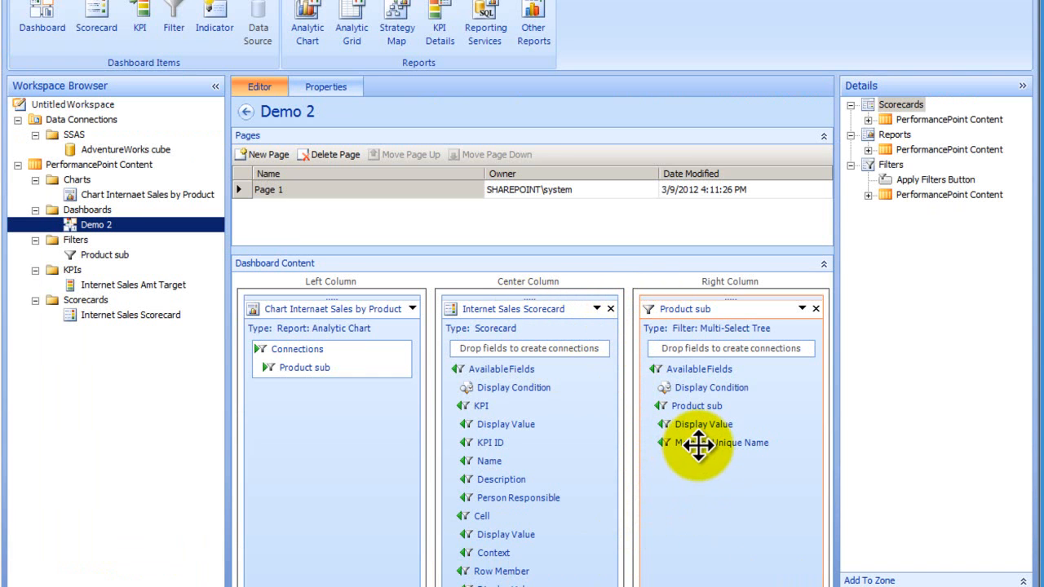
drag(699, 443, 569, 346)
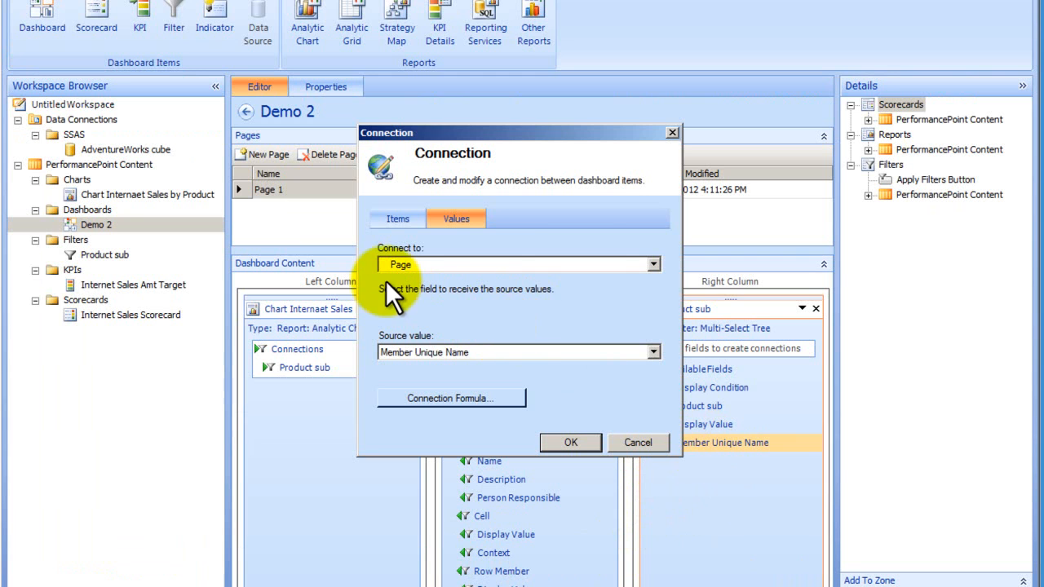
click(653, 266)
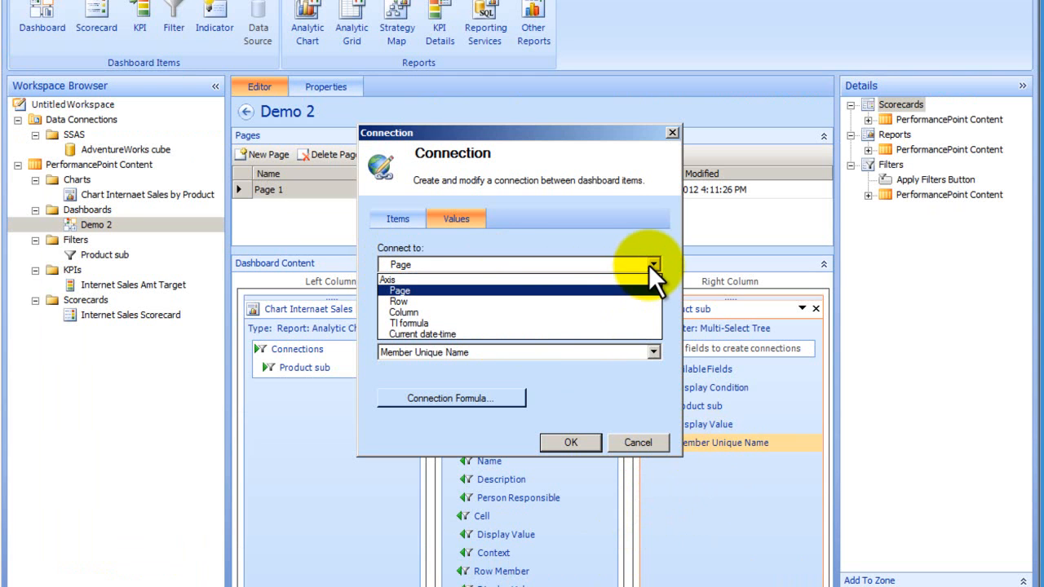
click(649, 265)
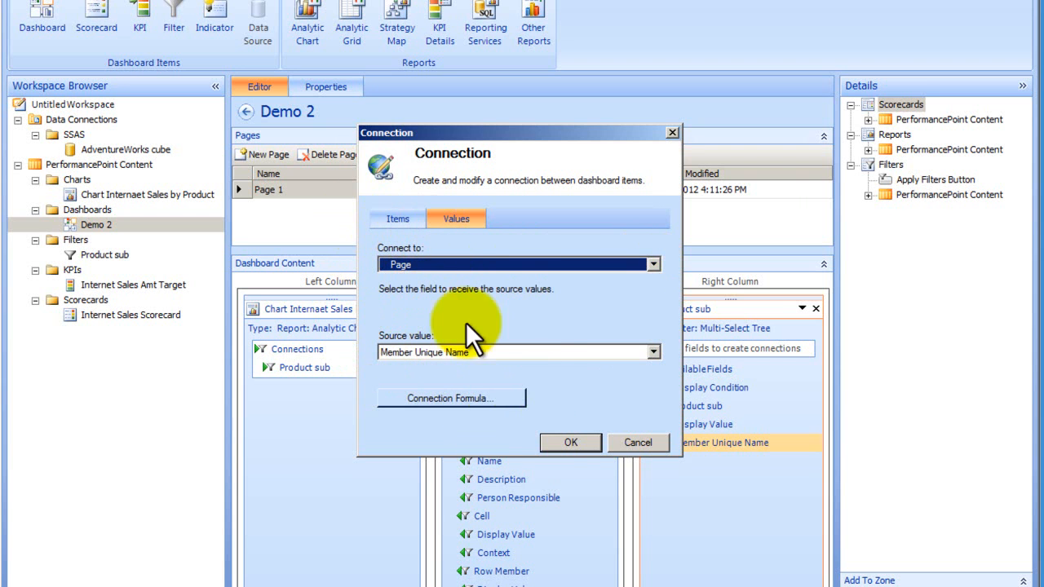
click(580, 440)
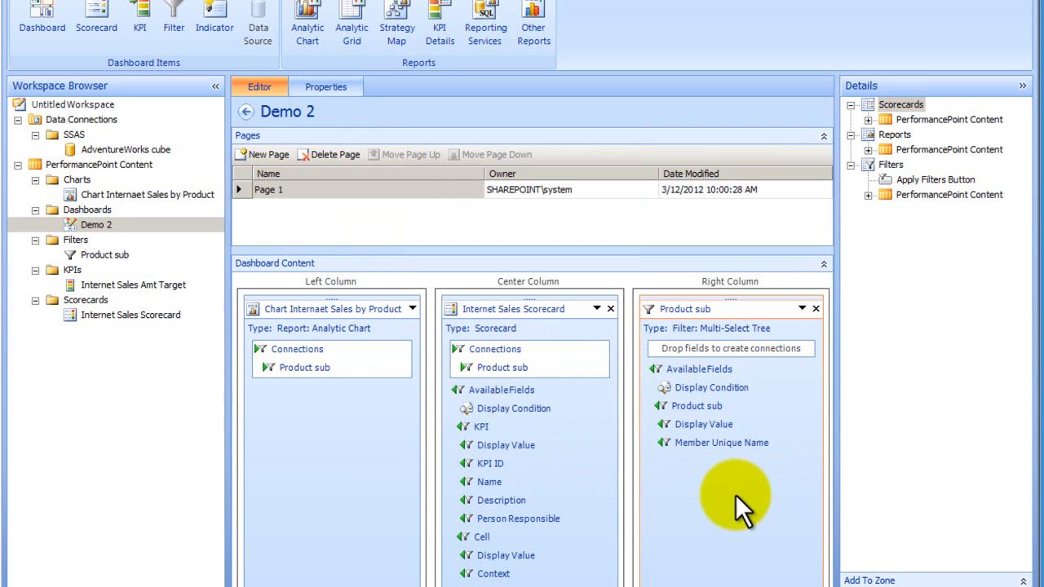
- Redeploy the Demo 2 dashboard to SharePoint and exclude Bottles and Cages and Bike Stands from the Product sub filter
right_click(87, 226)
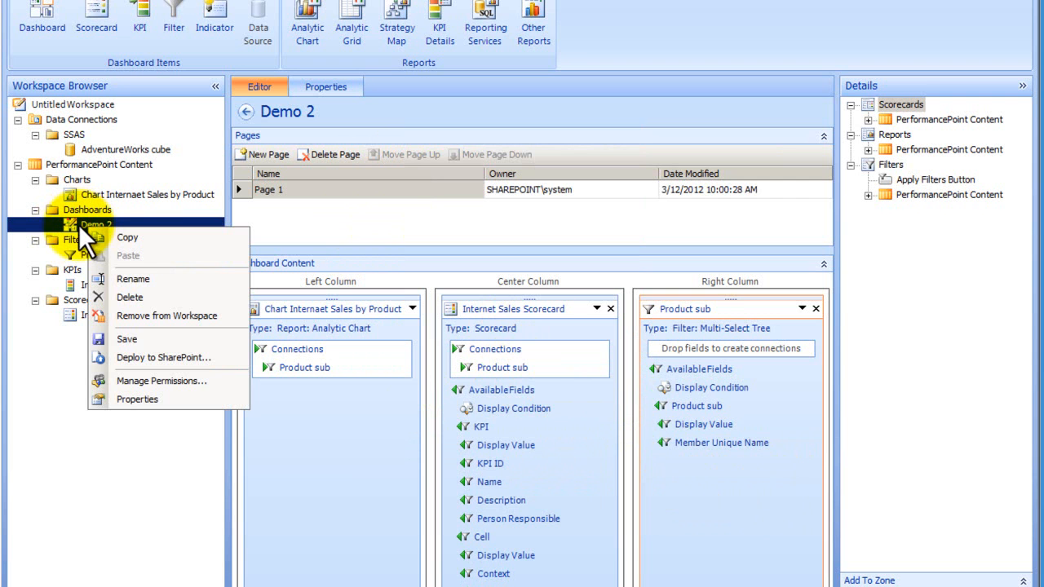
click(151, 359)
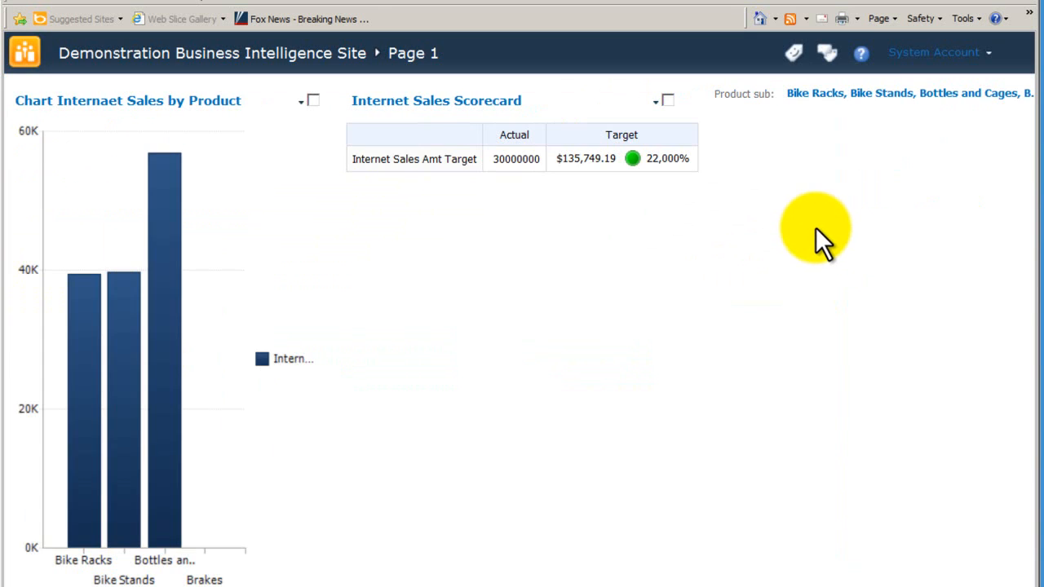
click(819, 95)
click(815, 154)
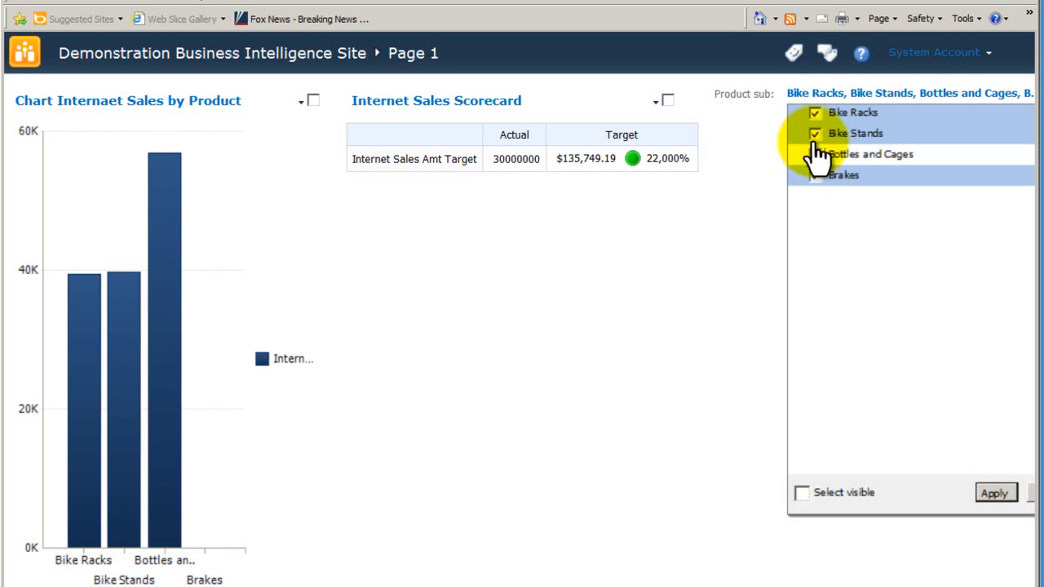
click(815, 134)
click(994, 494)
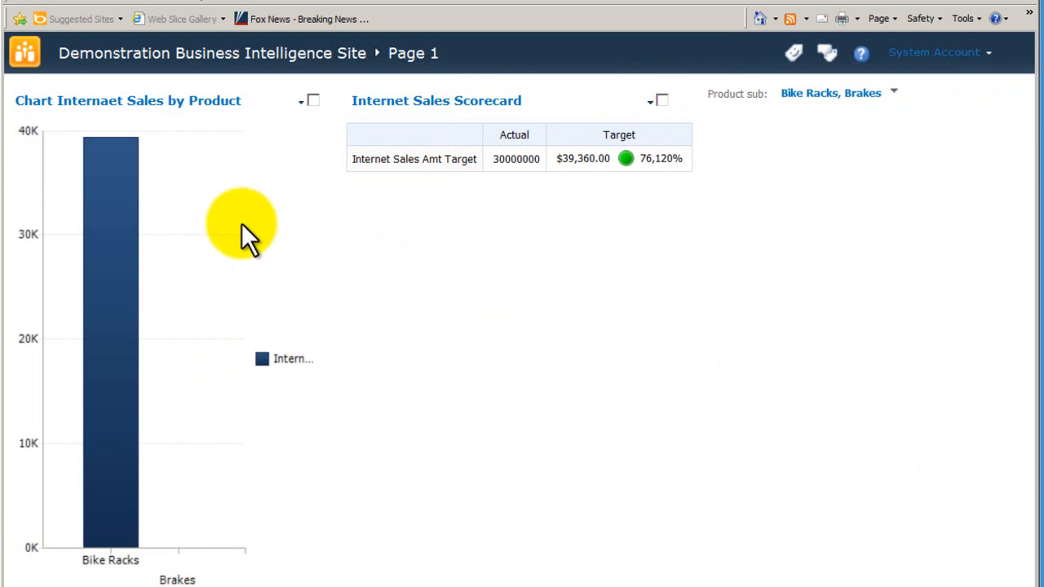
- Include Bottles and Cages in the dashboard's Product sub filter and apply the selection
click(894, 93)
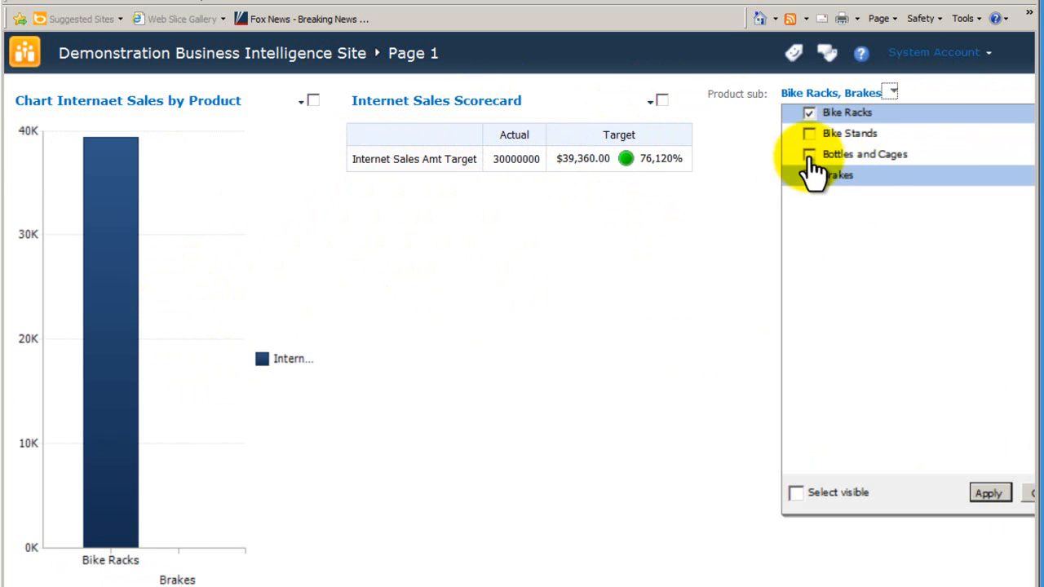
click(809, 155)
click(987, 492)
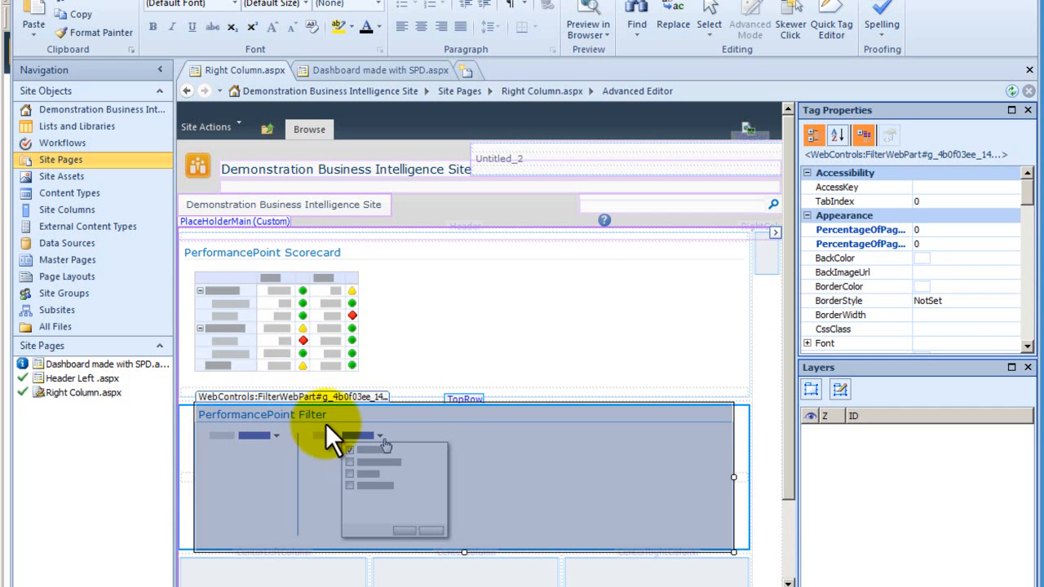
- In SharePoint Designer, rework the PerformancePoint Filter connection: Send PerformancePoint Values To the PerformancePoint Scorecard on this page, with target action Get Filter Values From
right_click(390, 499)
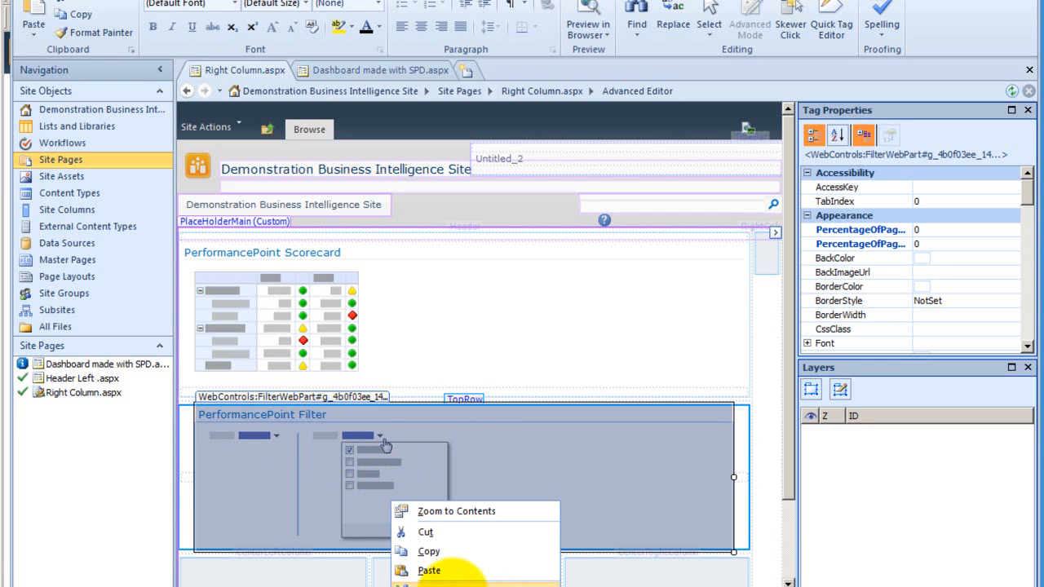
click(457, 584)
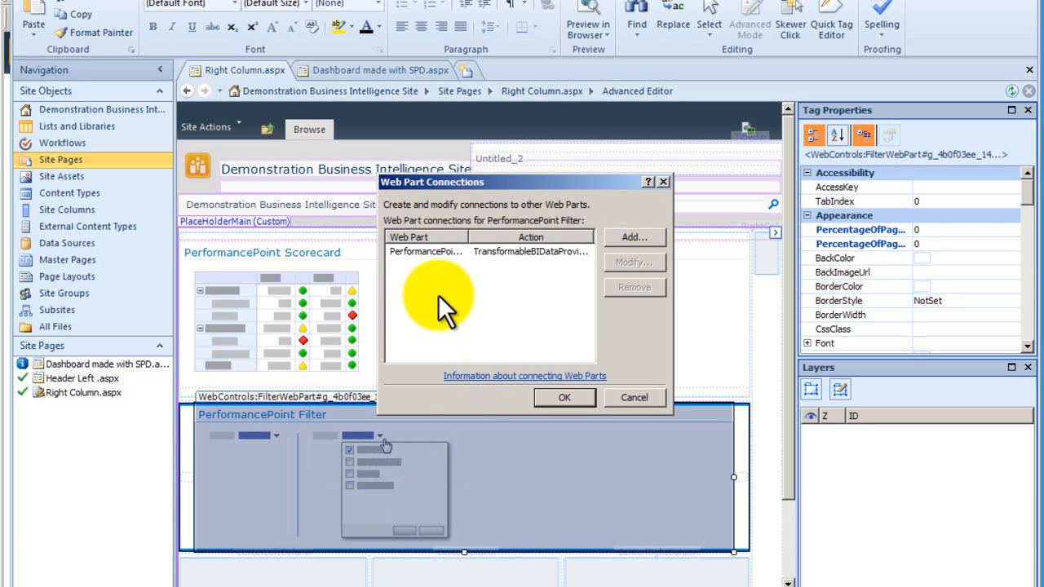
click(448, 253)
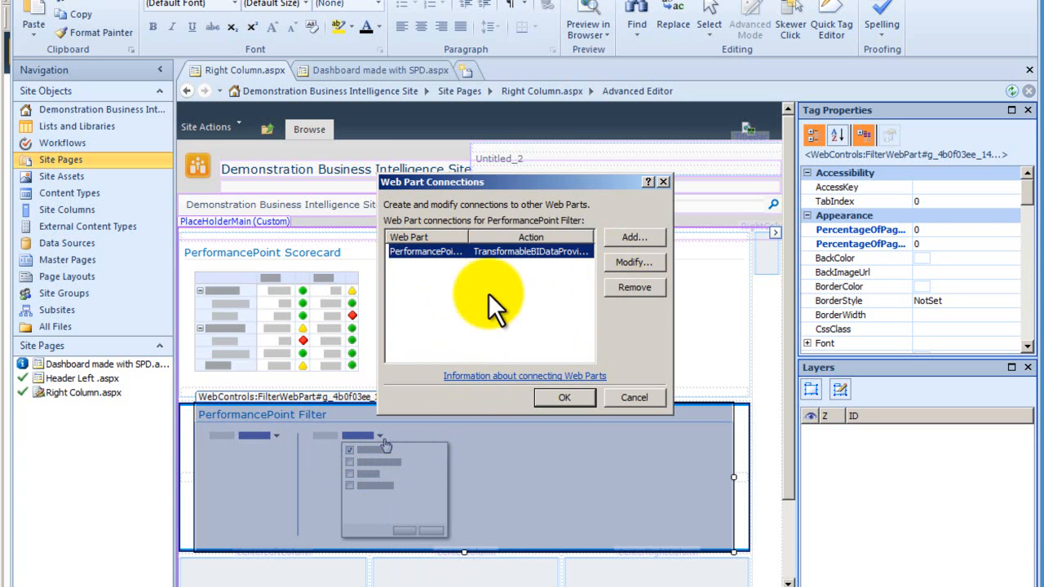
click(654, 263)
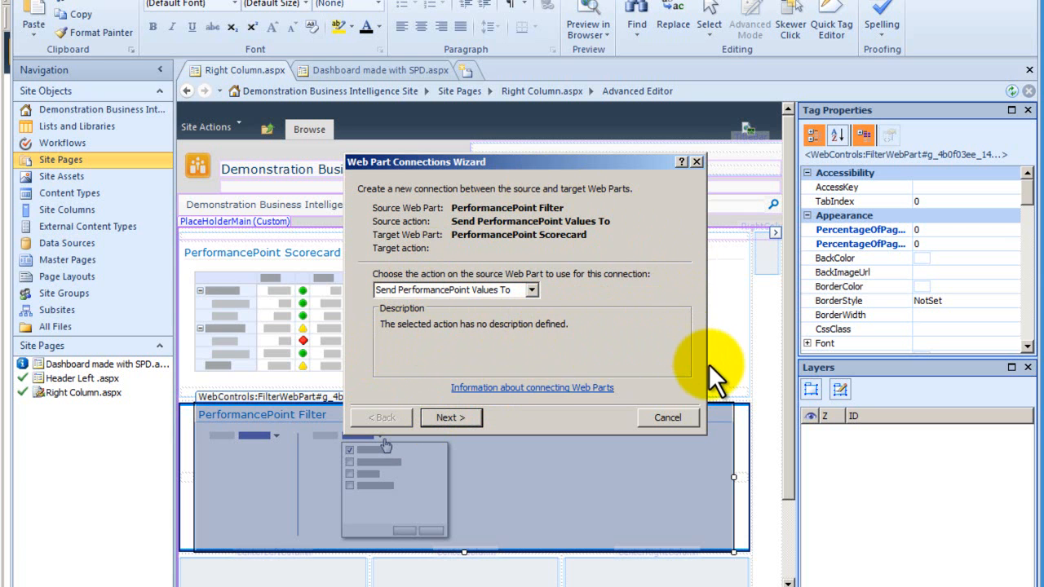
click(451, 420)
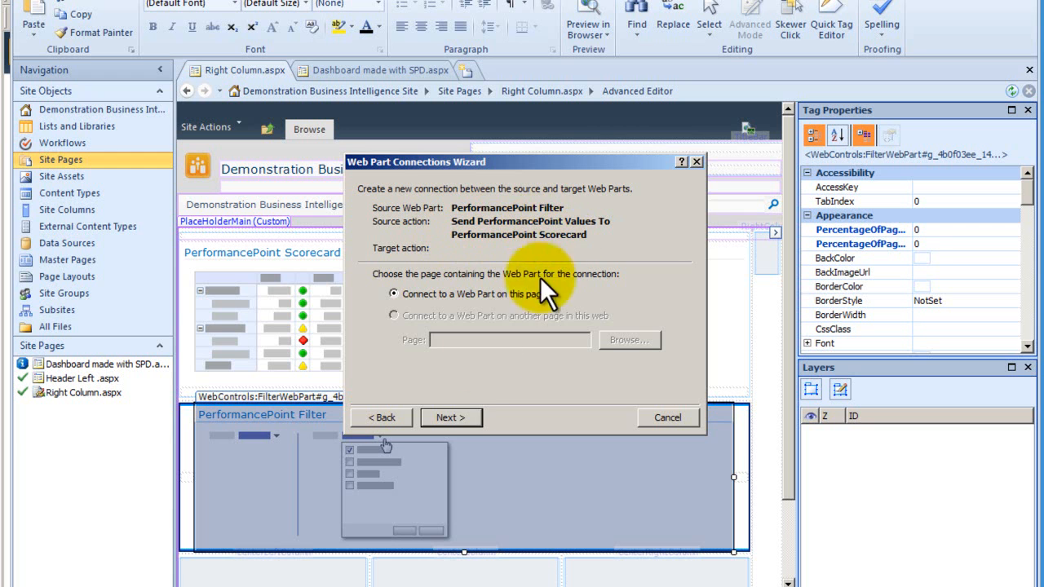
click(451, 418)
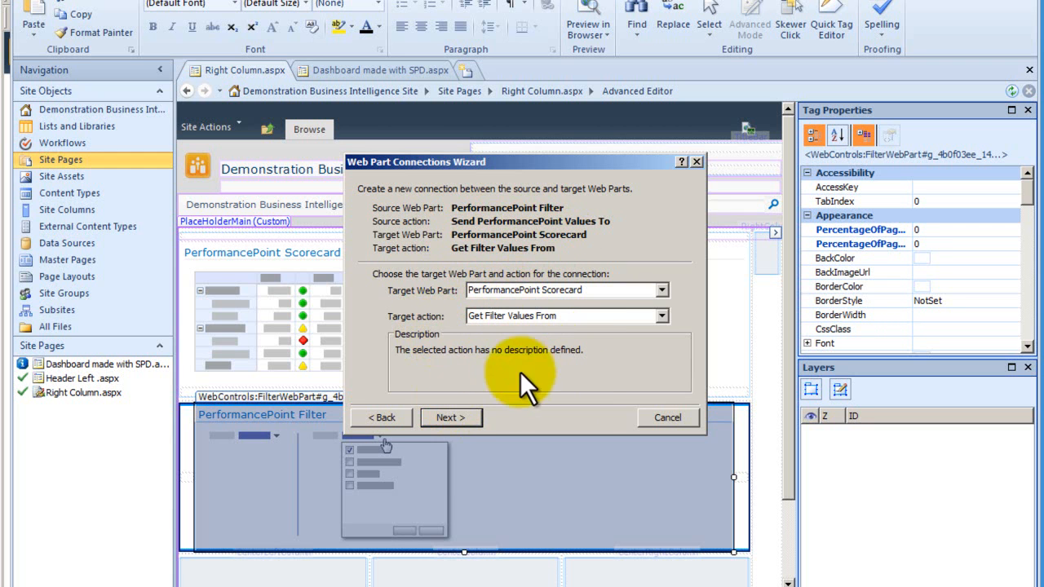
click(460, 418)
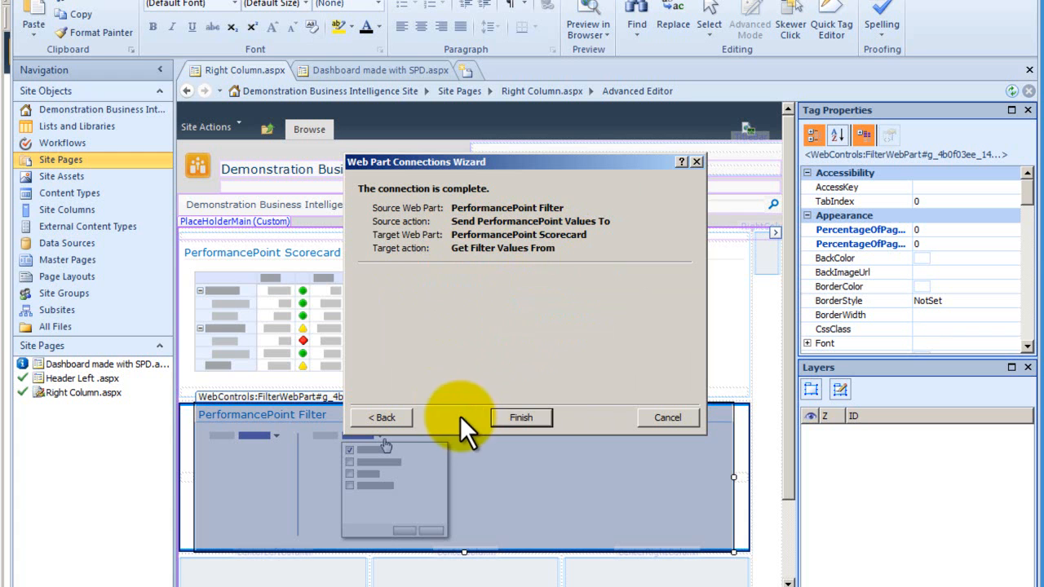
click(518, 418)
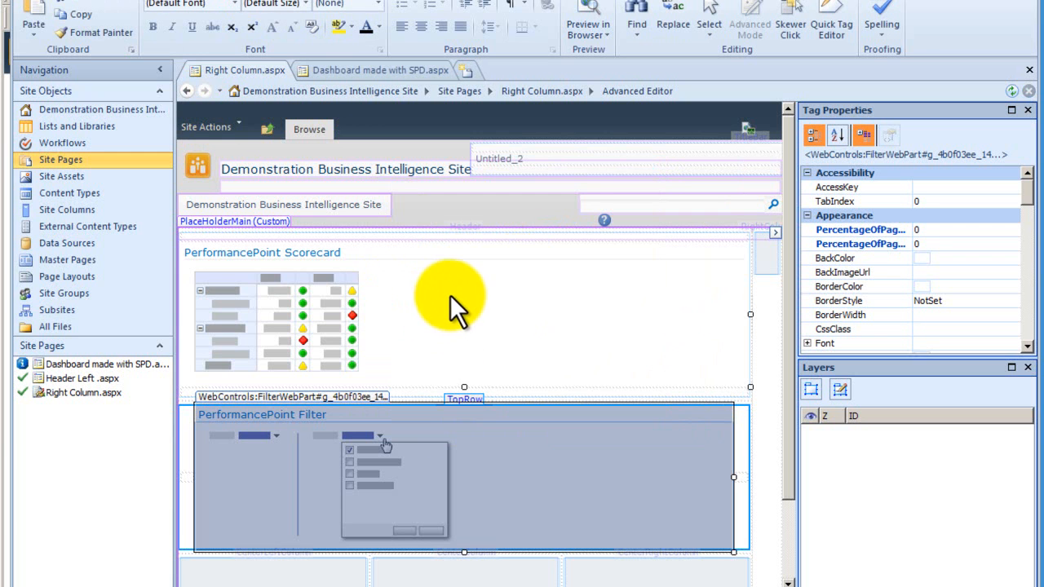
- Save the Right Column page with its filter connection and preview it in the browser
key(ctrl+s)
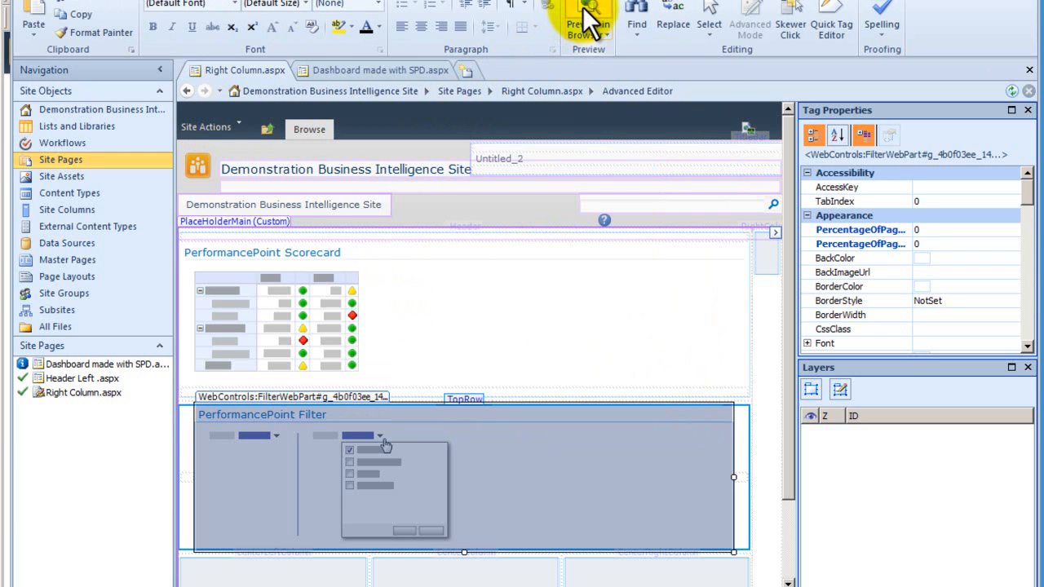
click(582, 19)
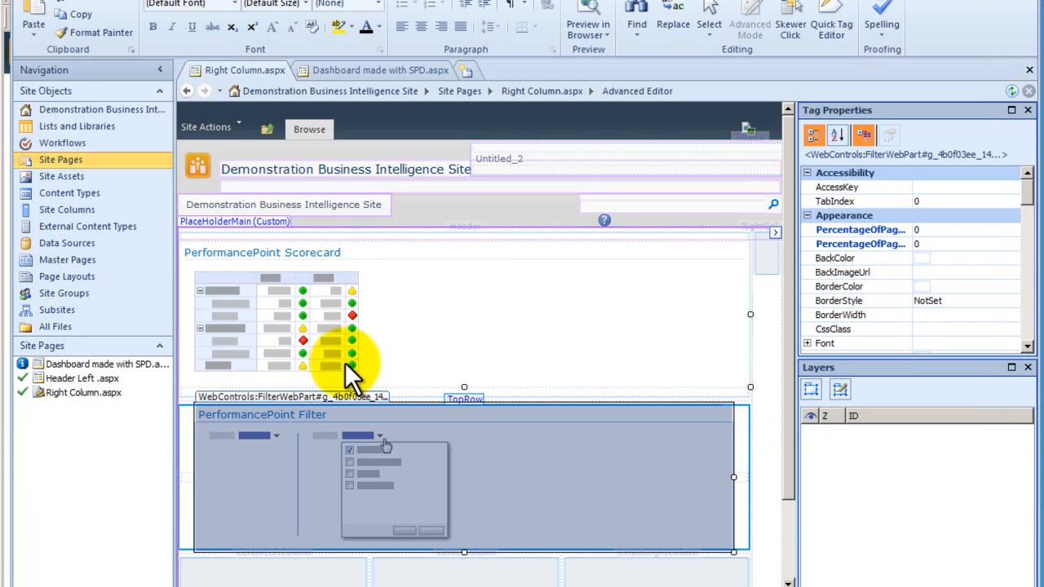
- Remove the web part connection between the PerformancePoint Filter and the PerformancePoint Scorecard
right_click(408, 427)
click(469, 465)
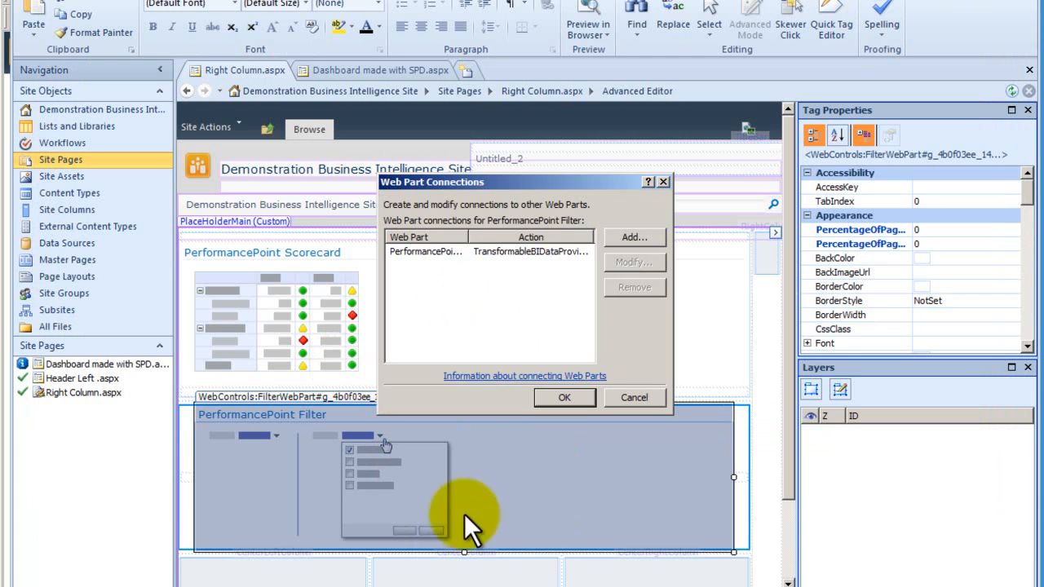
click(450, 251)
click(648, 285)
click(563, 397)
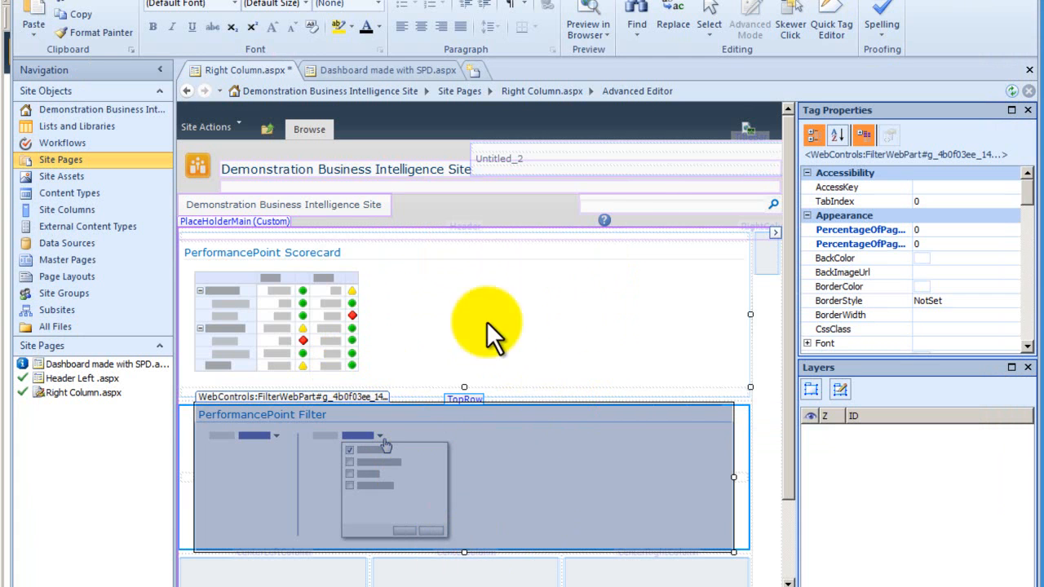
- Save the Right Column page without the connection and open a fresh browser preview of it
click(56, 0)
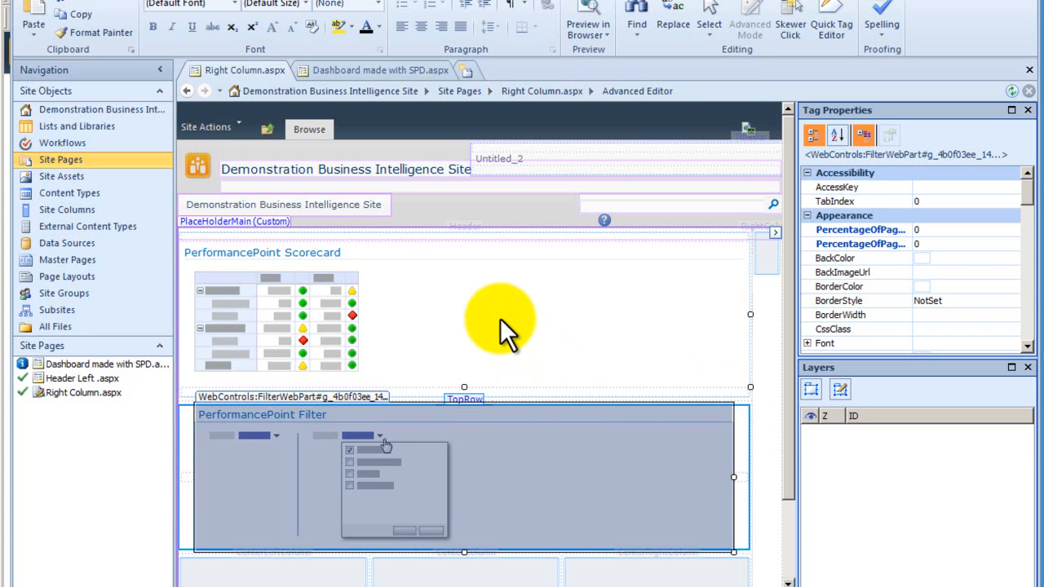
click(587, 31)
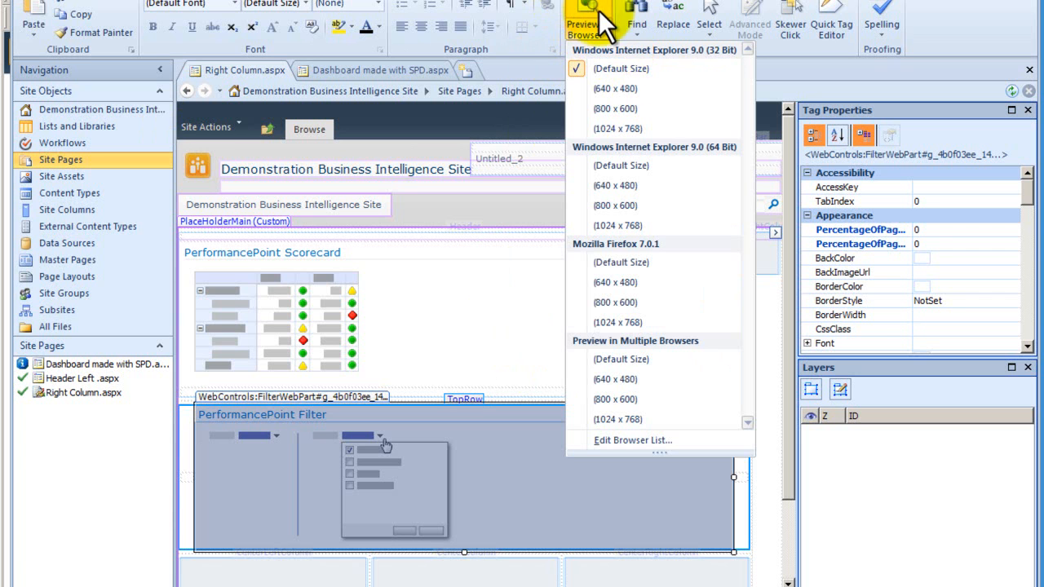
click(600, 15)
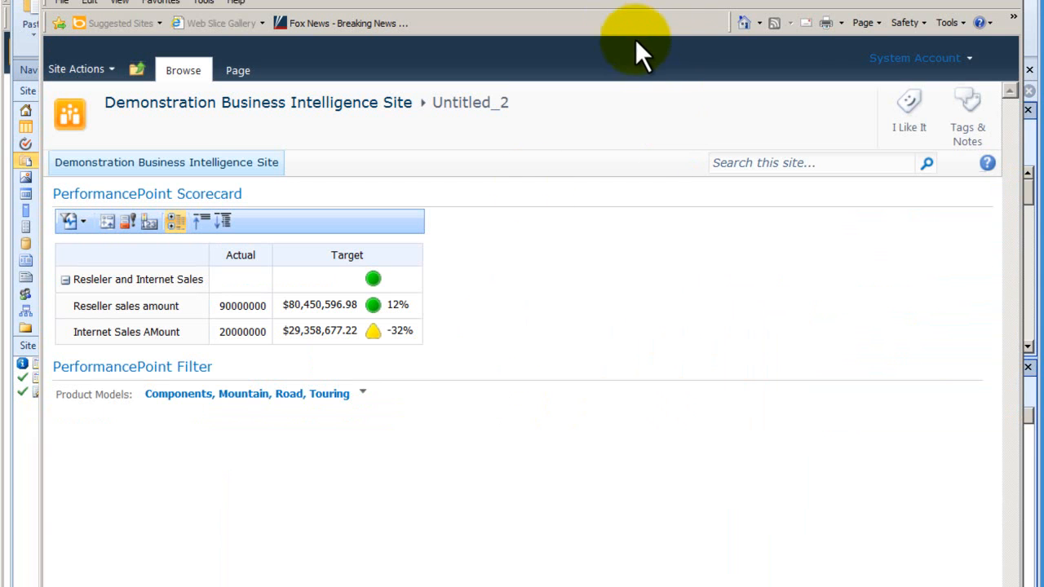
- Clear Mountain in the Product Models filter of the previewed page and apply the selection
click(360, 395)
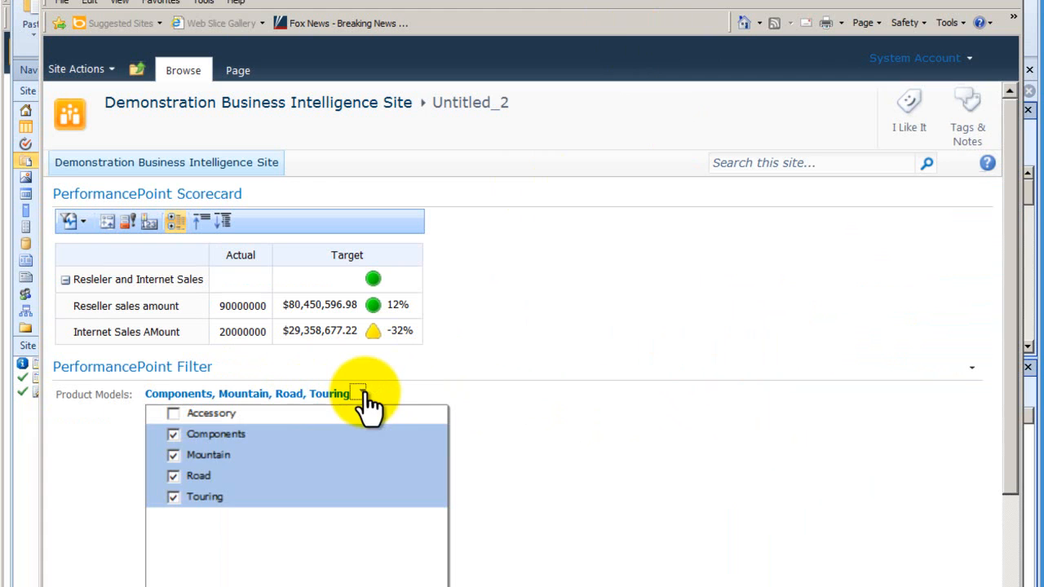
click(173, 454)
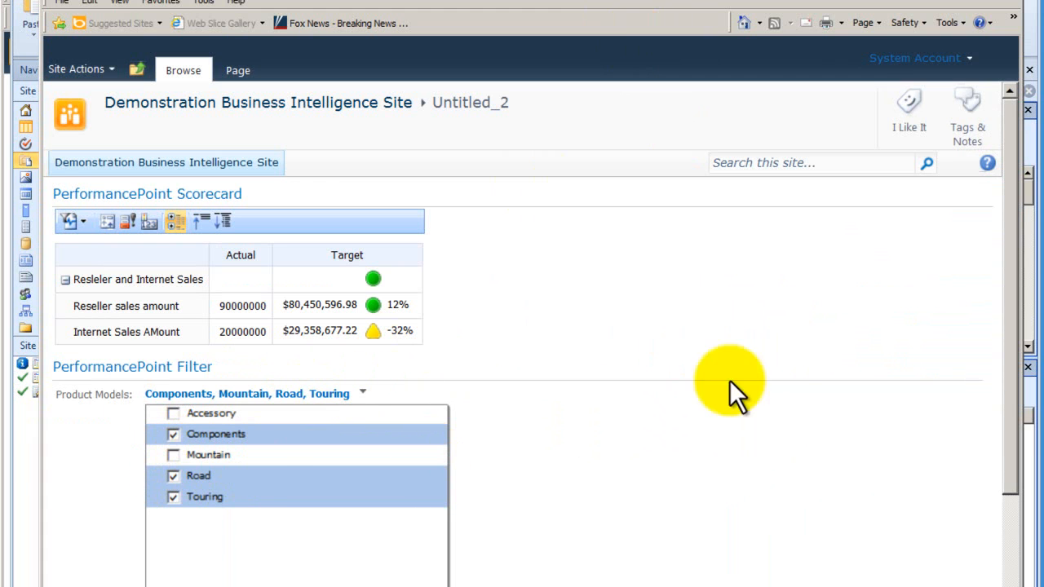
drag(1008, 376, 1015, 515)
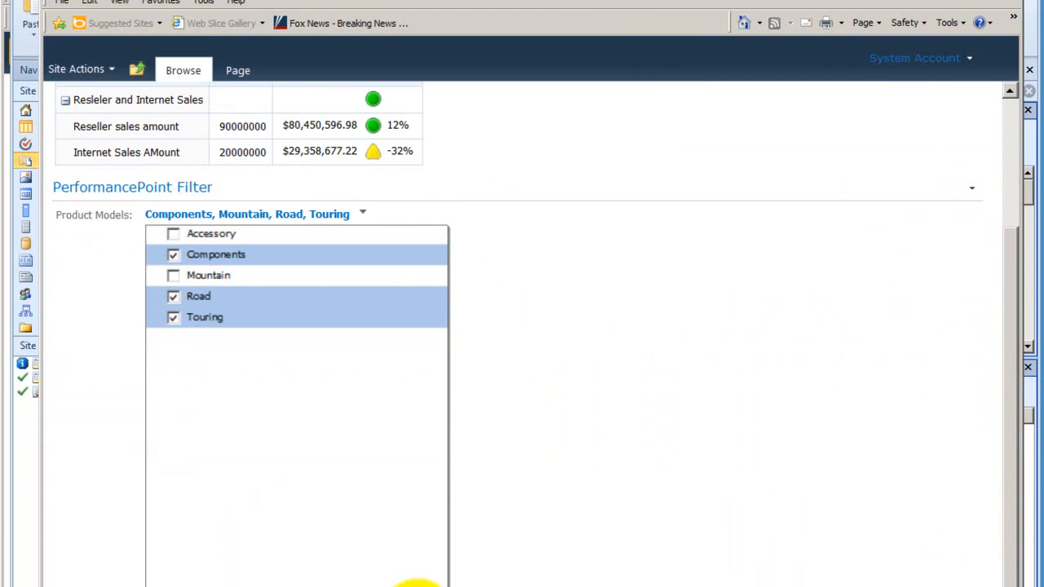
click(362, 586)
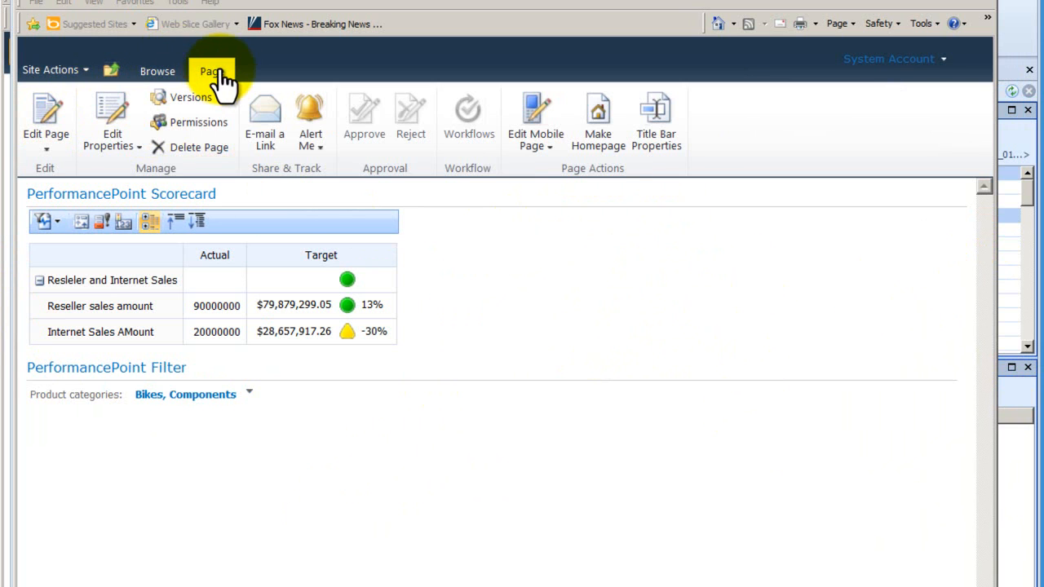
- Put the page in edit mode and open the scorecard's connection for getting PerformancePoint values from the PerformancePoint Filter
click(42, 108)
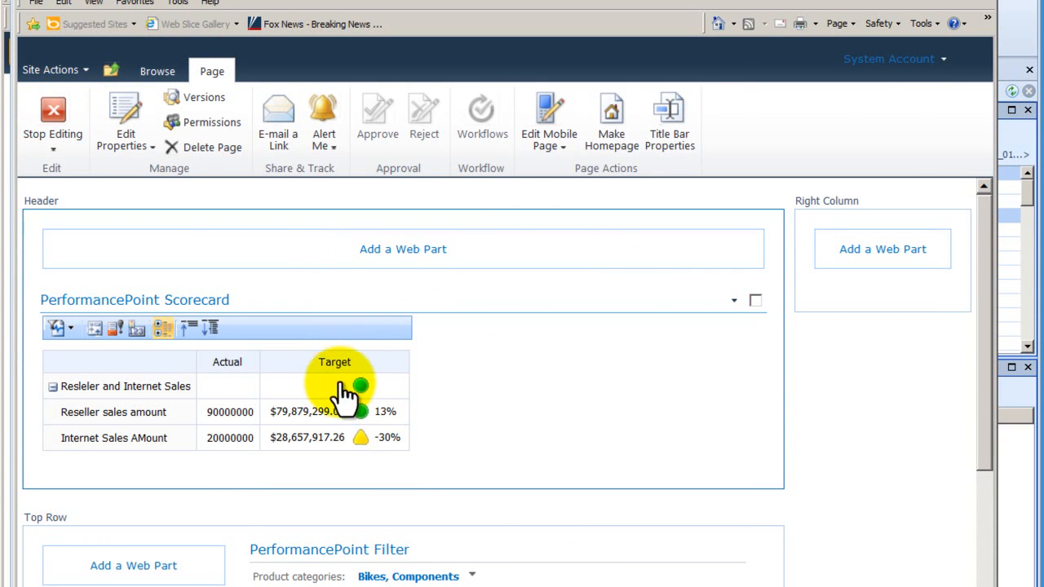
click(733, 301)
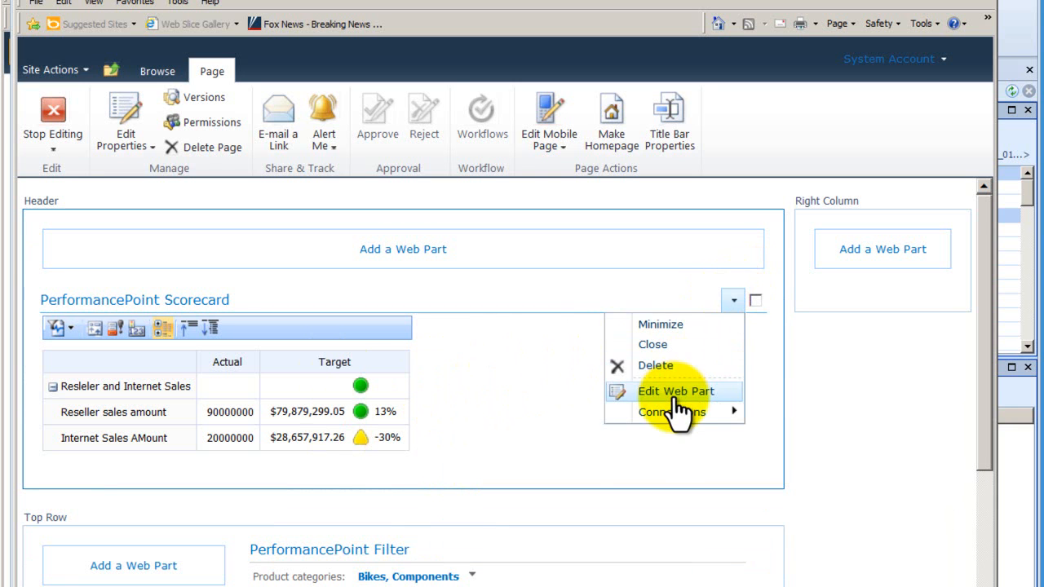
mouse_move(670, 410)
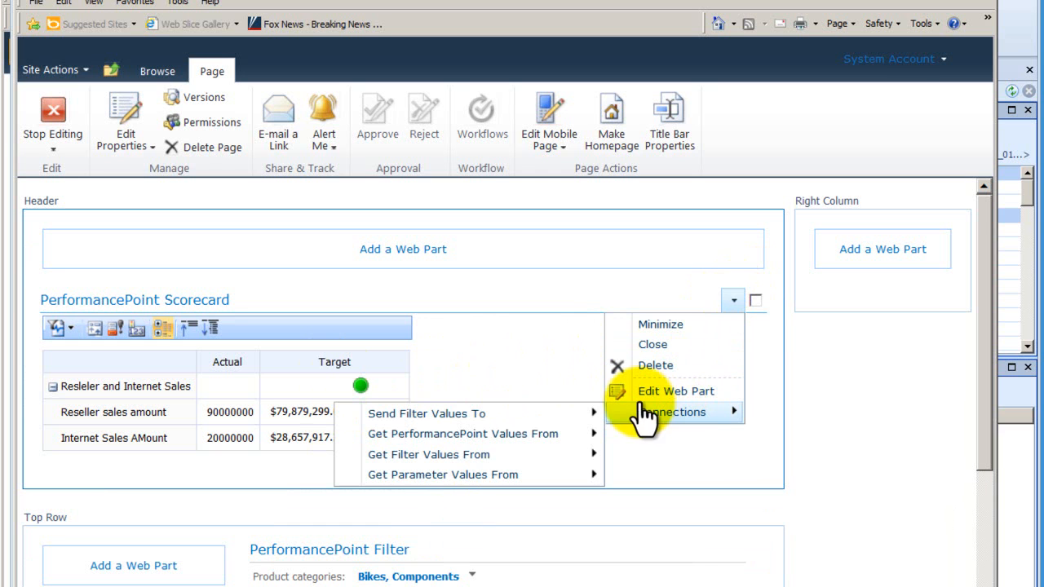
mouse_move(563, 436)
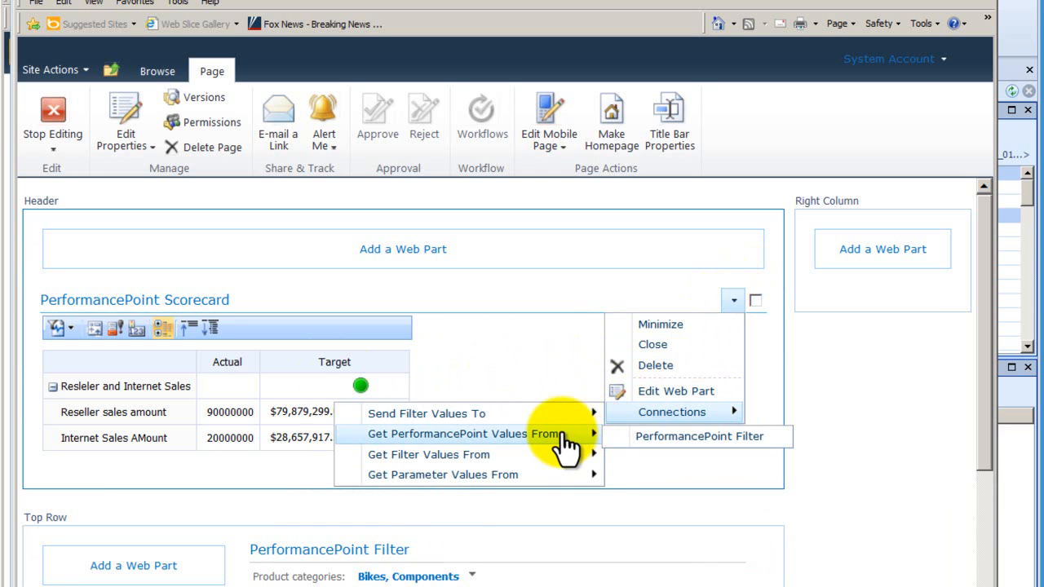
click(663, 437)
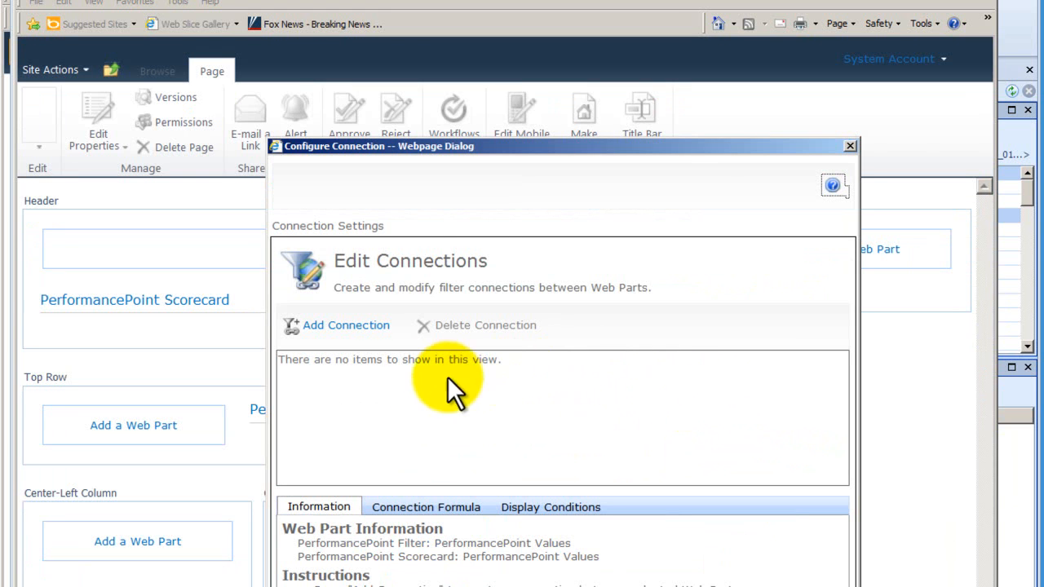
- Add a connection from source value PerformancePoint Values: MemberUniqueName to EndPoint_Page and confirm it
click(357, 326)
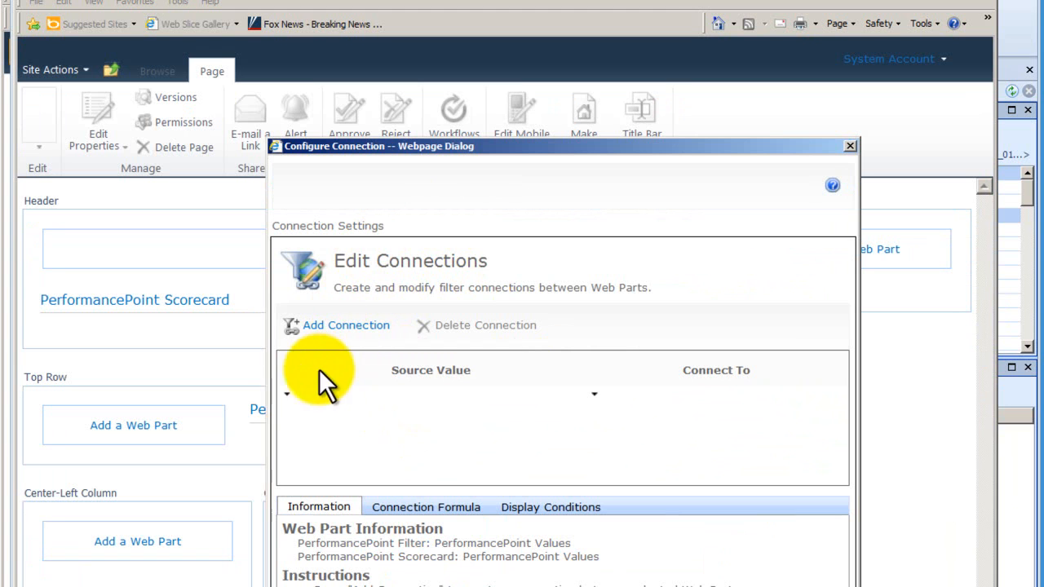
click(287, 396)
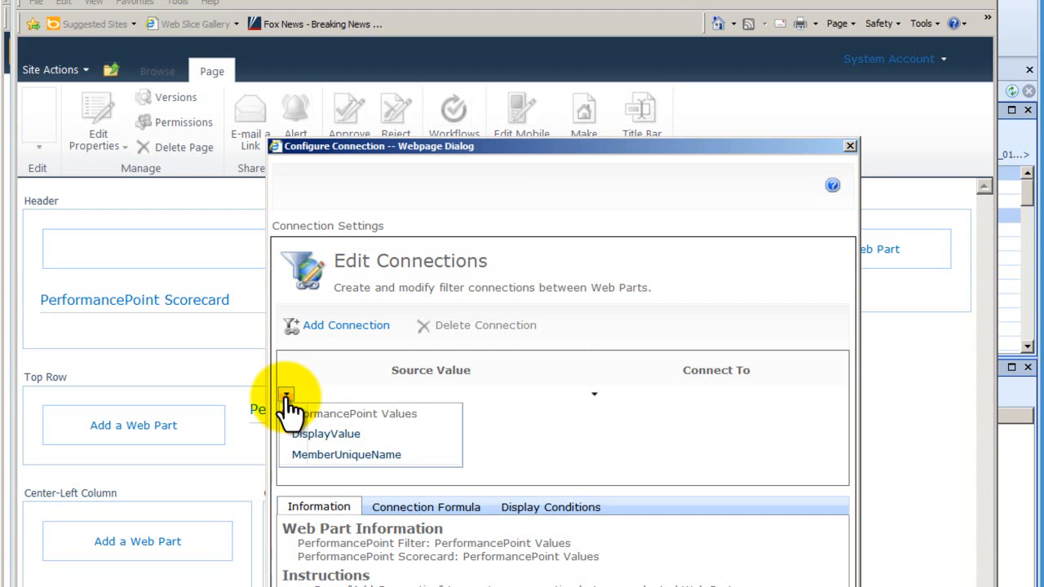
click(333, 455)
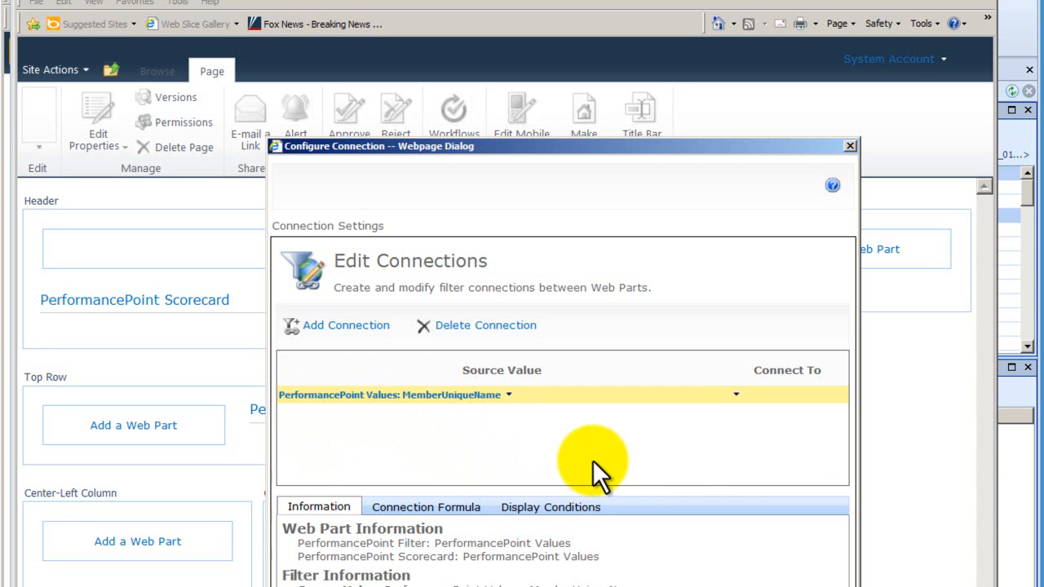
click(736, 396)
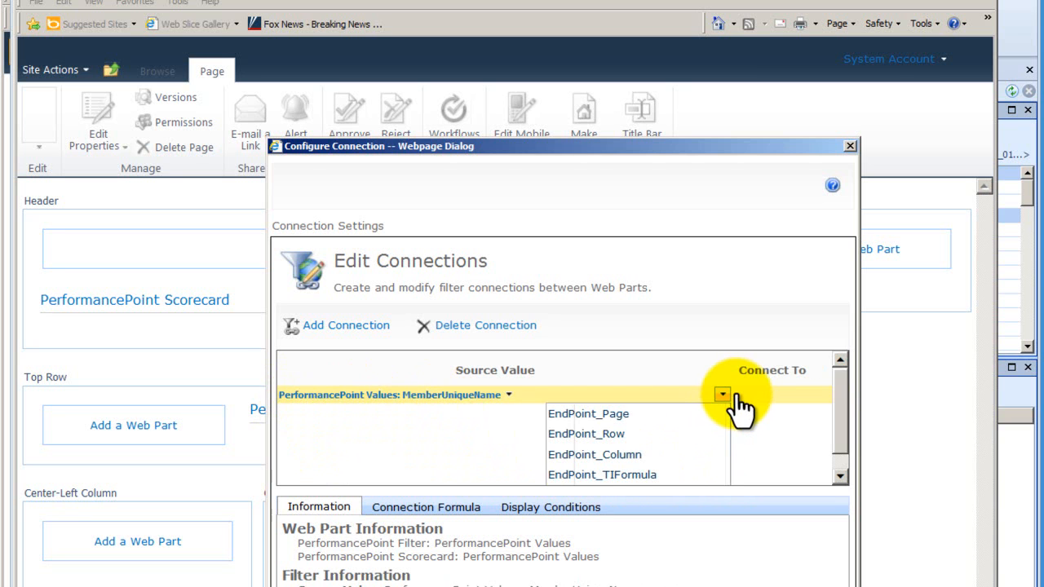
click(649, 414)
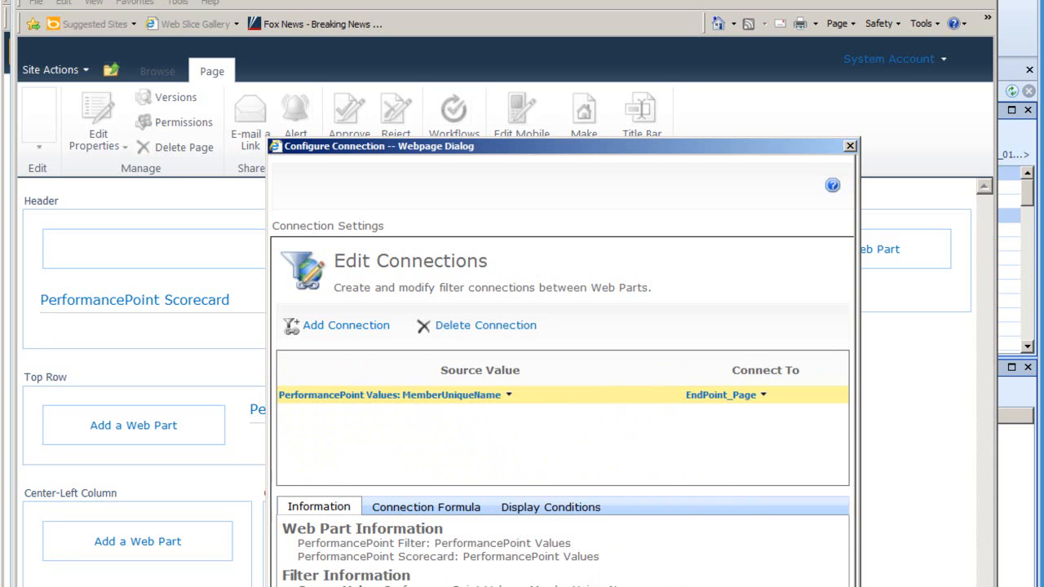
click(689, 586)
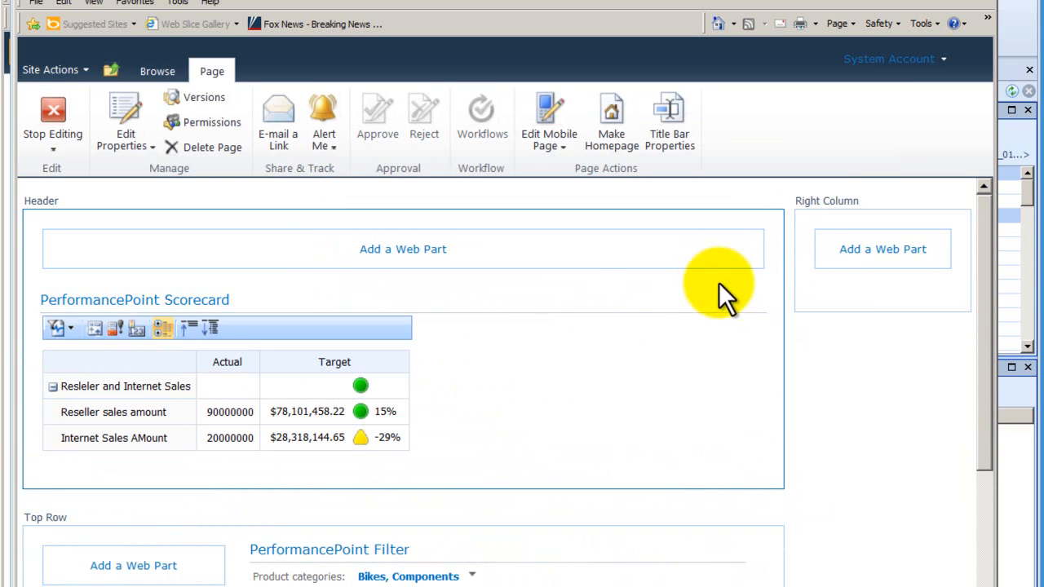
- Reopen the scorecard's PerformancePoint Filter connection, examine its connection formula and display conditions, and close the dialog
click(734, 301)
mouse_move(662, 415)
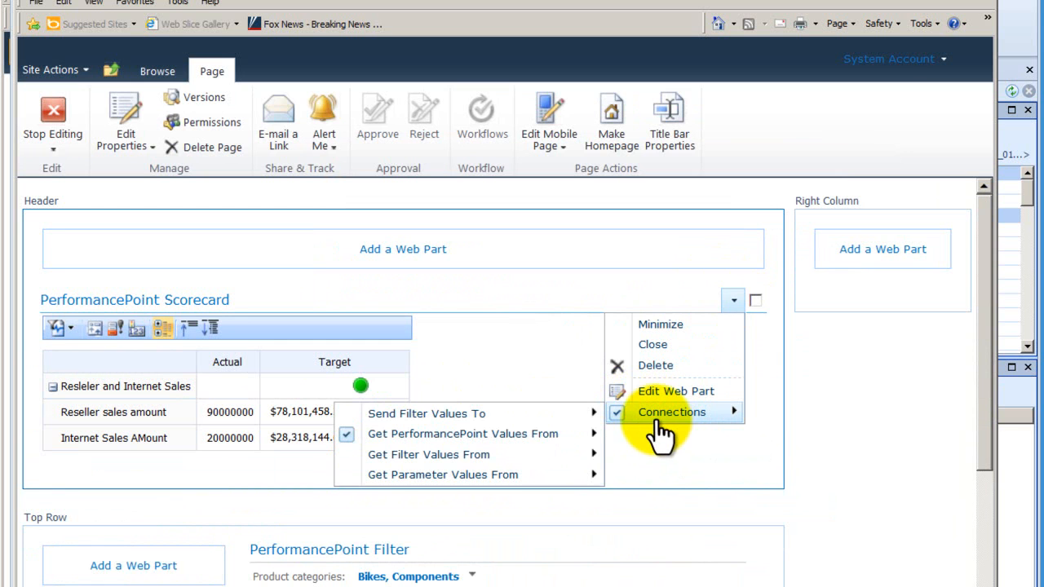
mouse_move(551, 444)
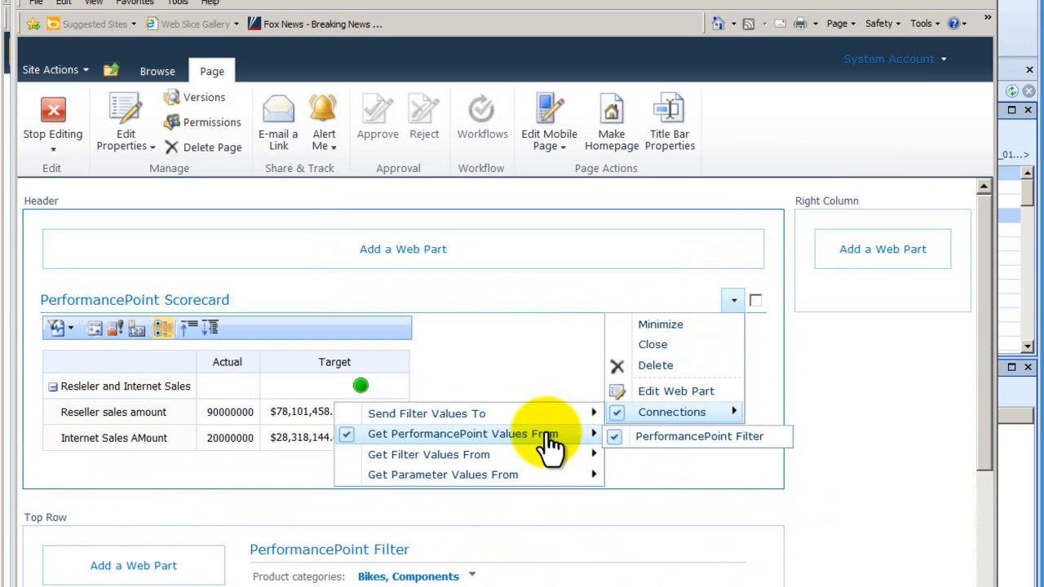
click(653, 437)
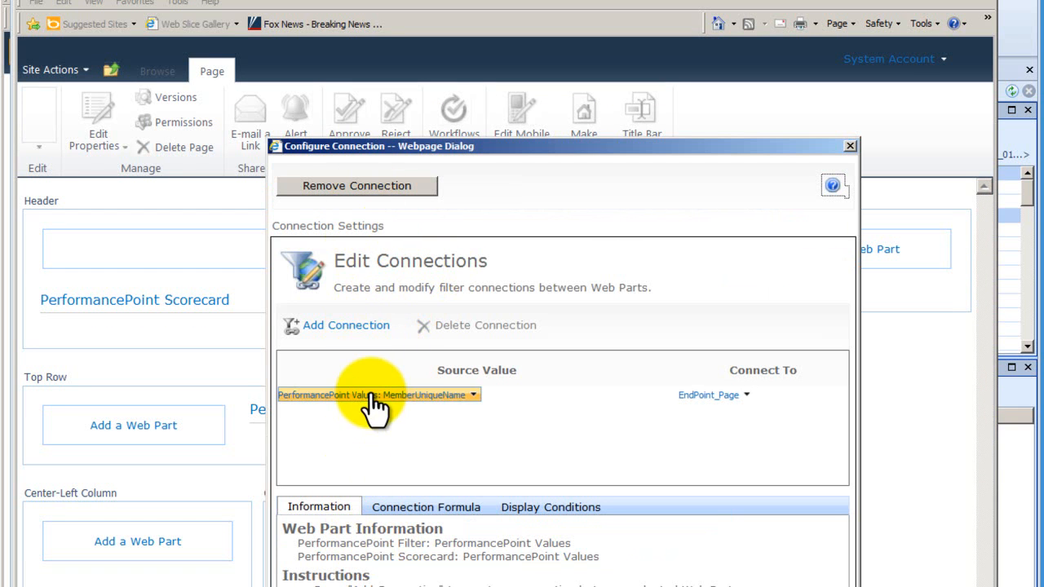
click(416, 513)
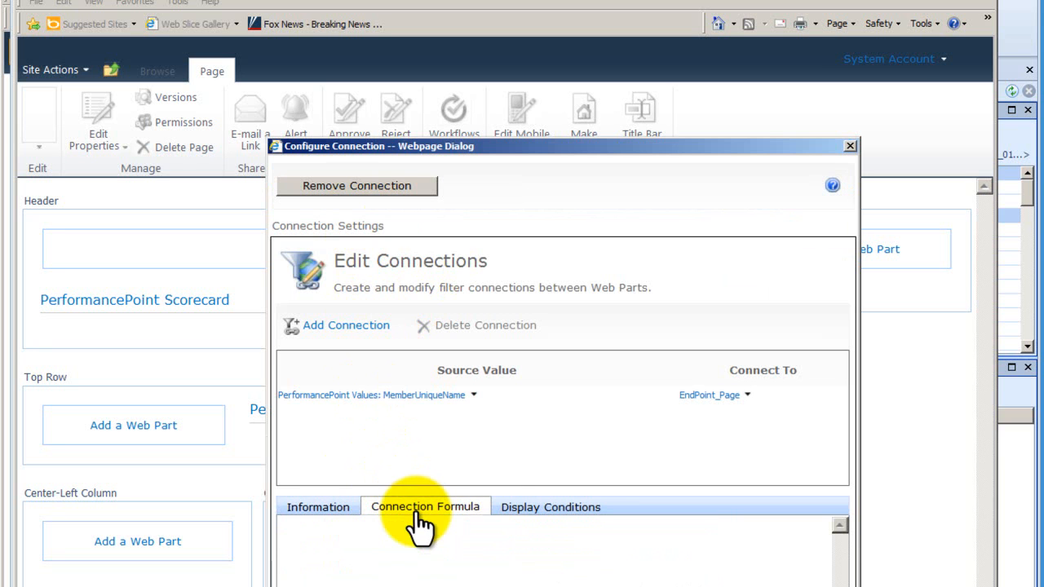
click(552, 510)
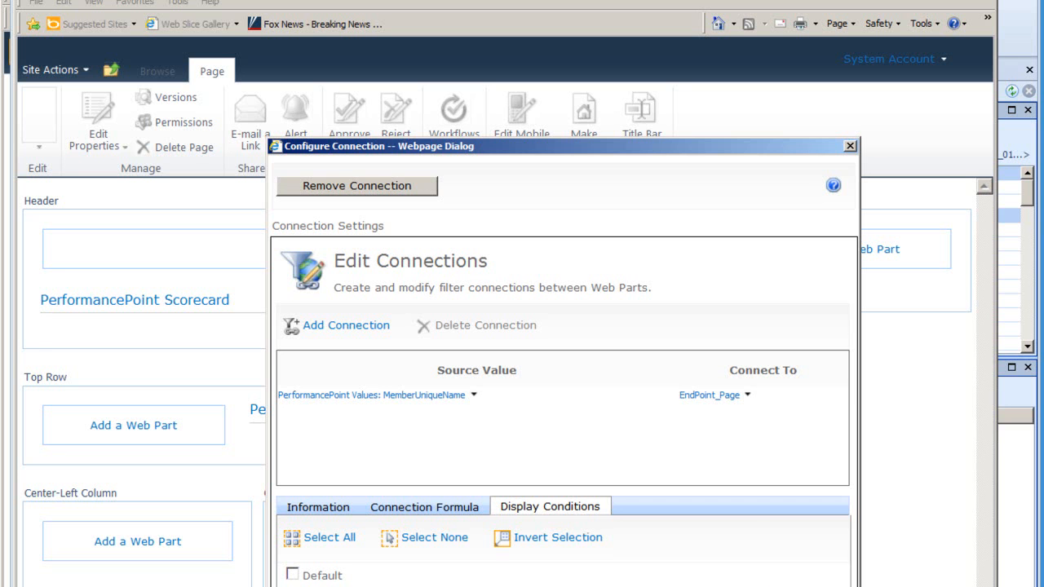
click(660, 584)
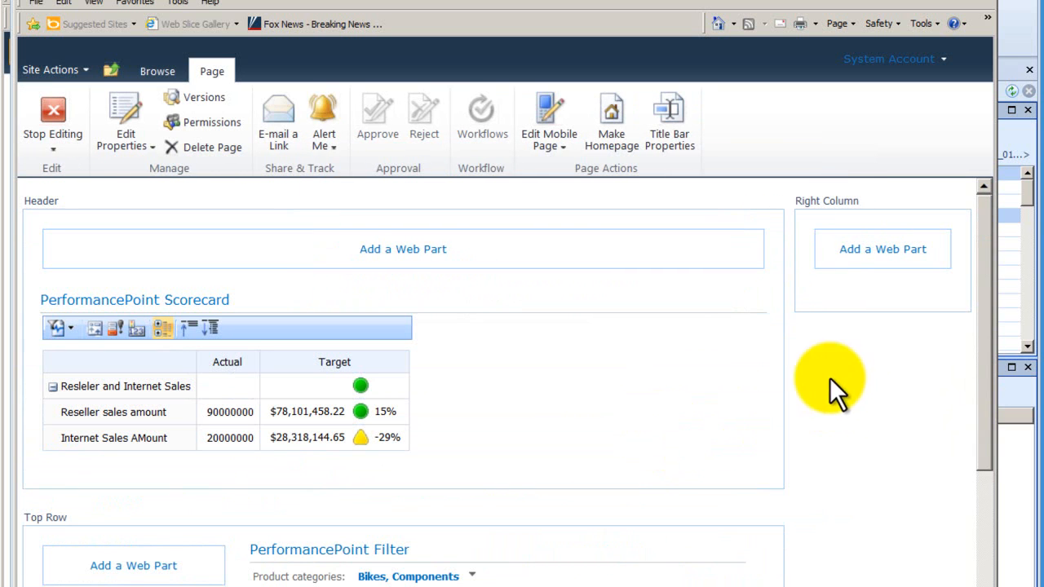
- Stop editing the page and apply the Product categories filter with Clothing added to Bikes and Components
click(54, 124)
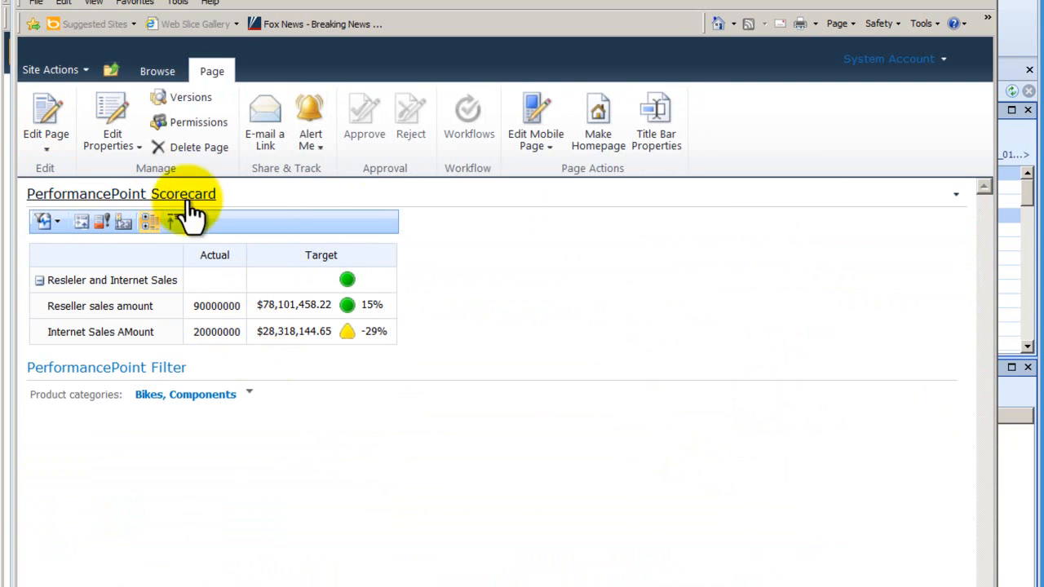
click(247, 395)
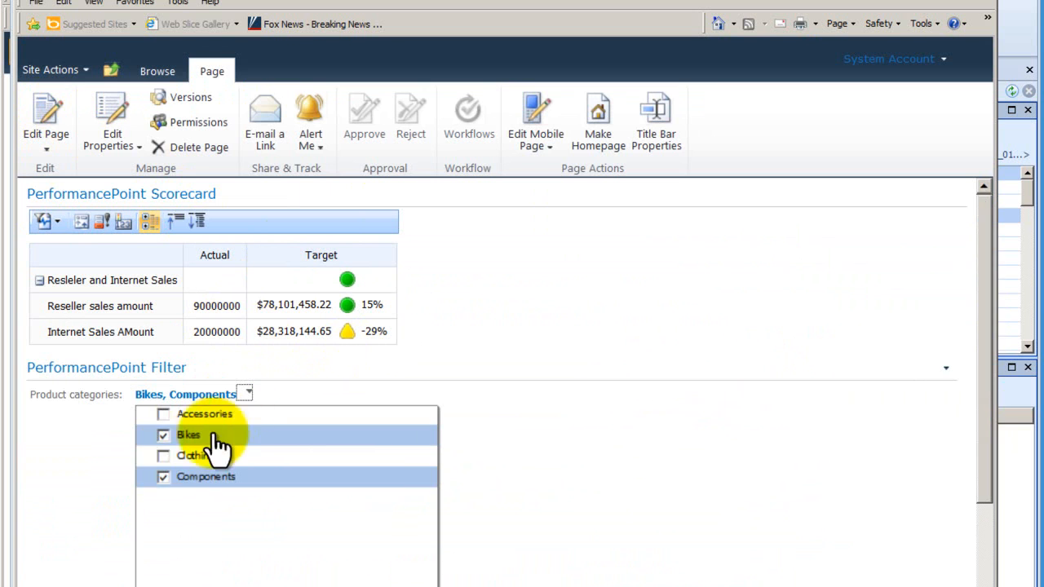
click(164, 457)
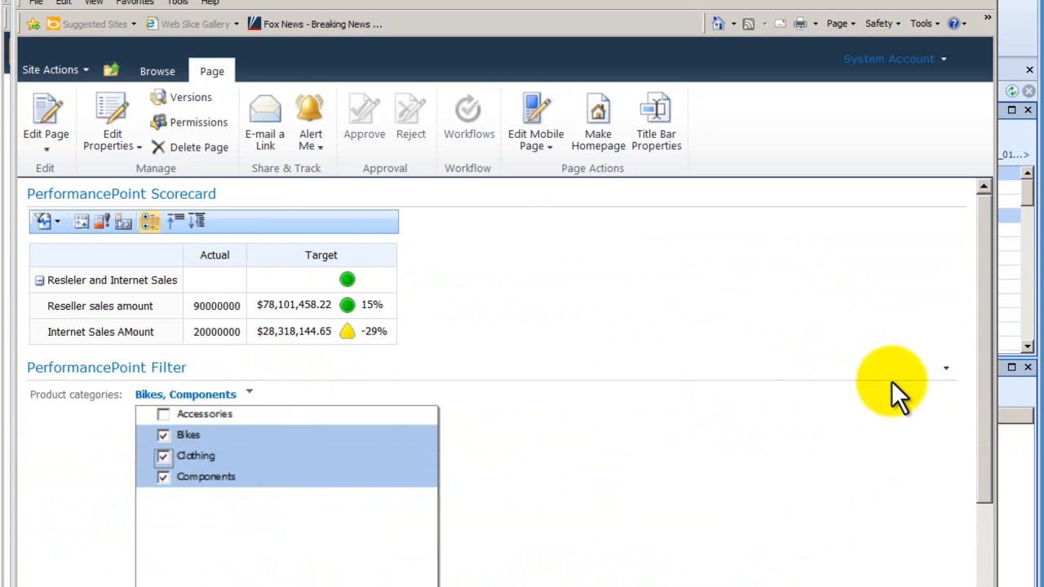
drag(988, 416, 974, 542)
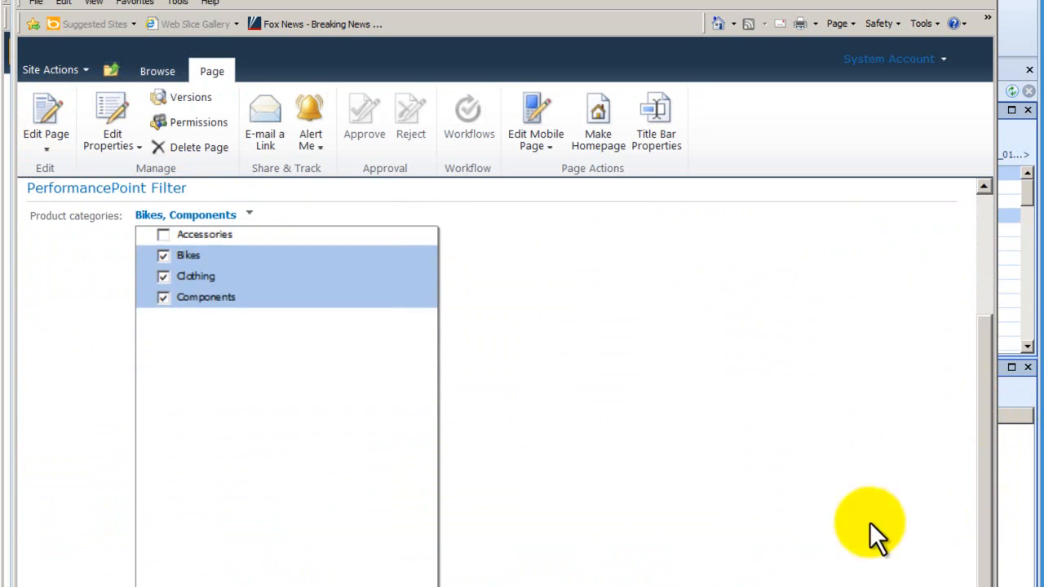
click(351, 586)
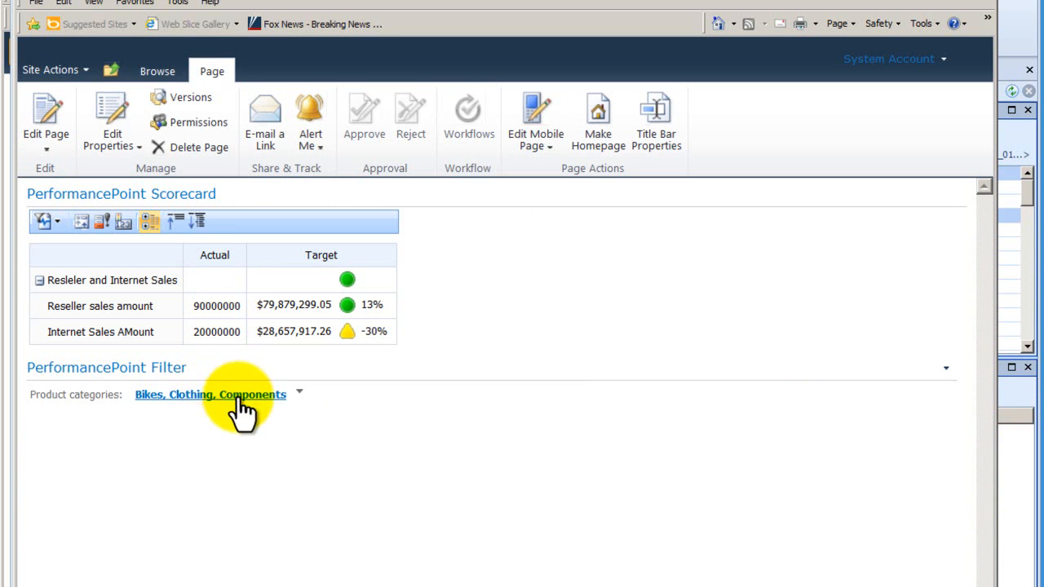
- Change the Product categories filter to Accessories only and apply it
click(299, 393)
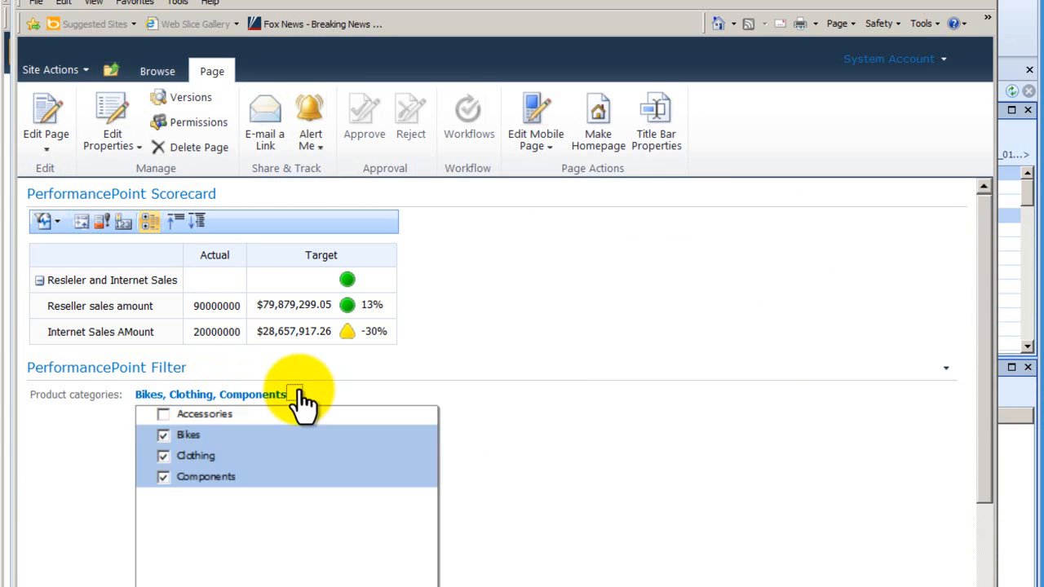
click(163, 462)
click(164, 477)
click(164, 436)
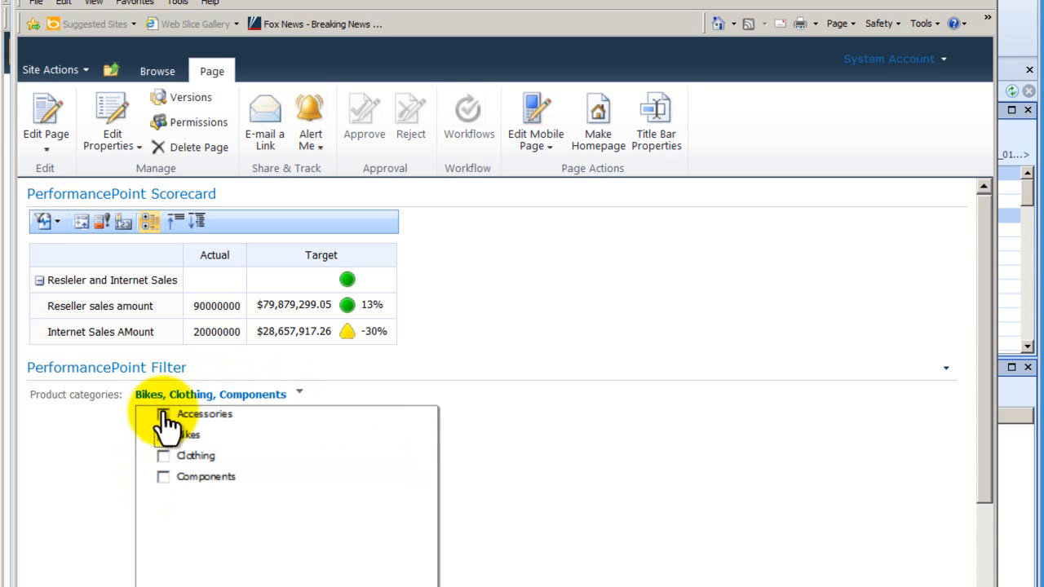
click(164, 415)
drag(985, 484, 981, 586)
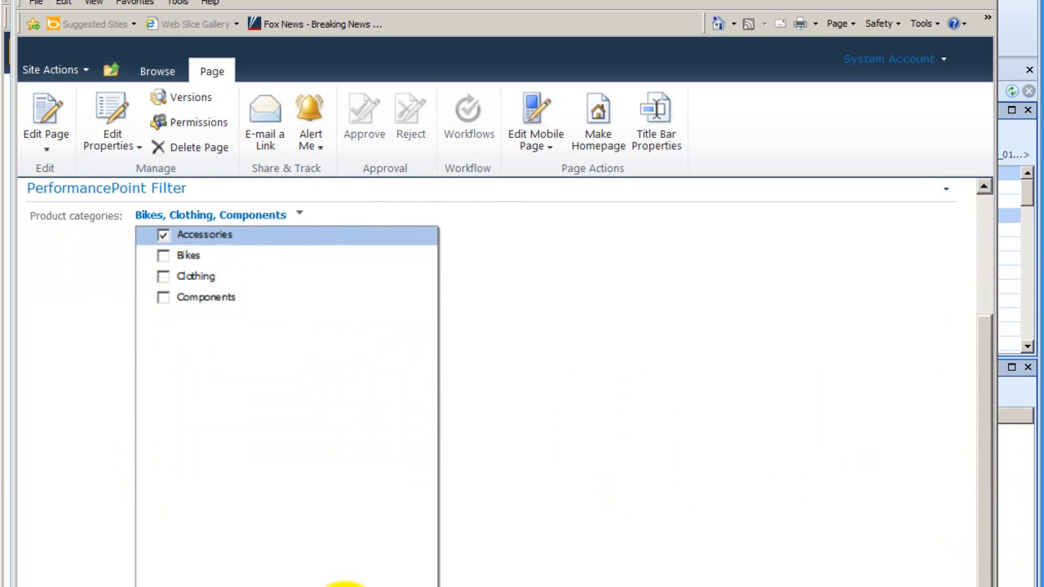
click(347, 586)
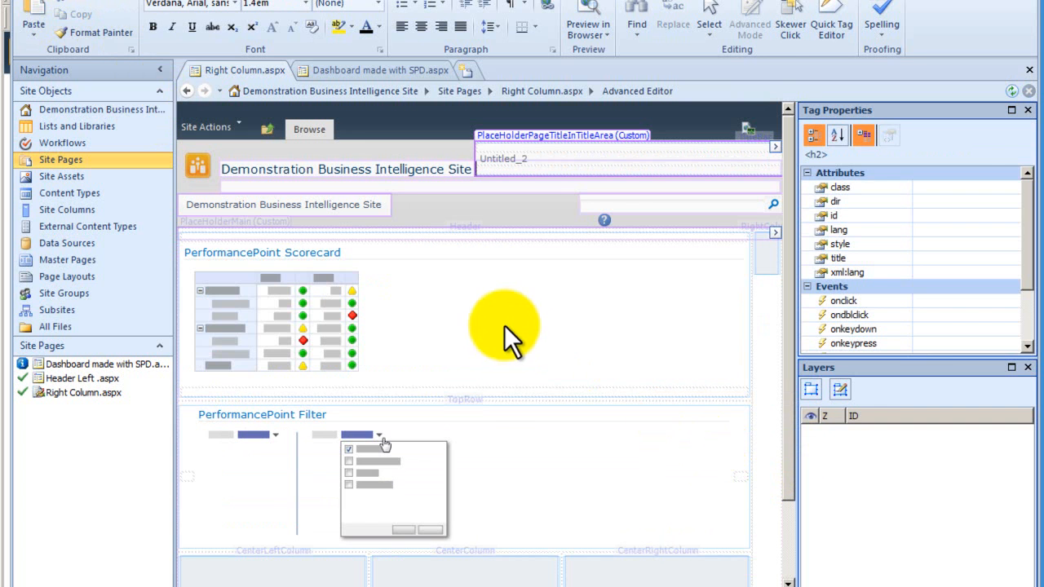
- In SharePoint Designer, examine the web part connection listed for the PerformancePoint Scorecard and cancel the dialog
right_click(496, 341)
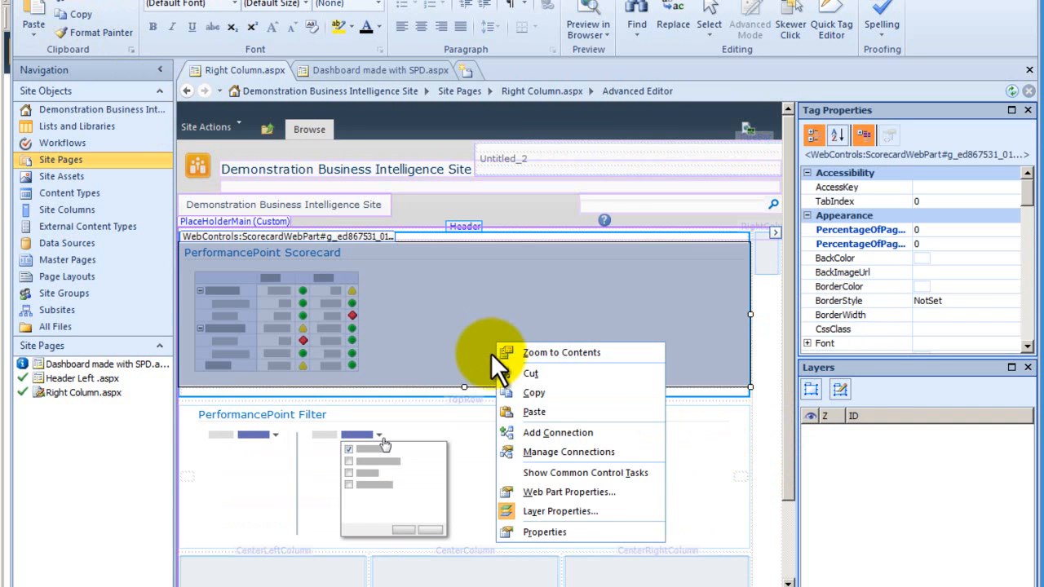
click(564, 452)
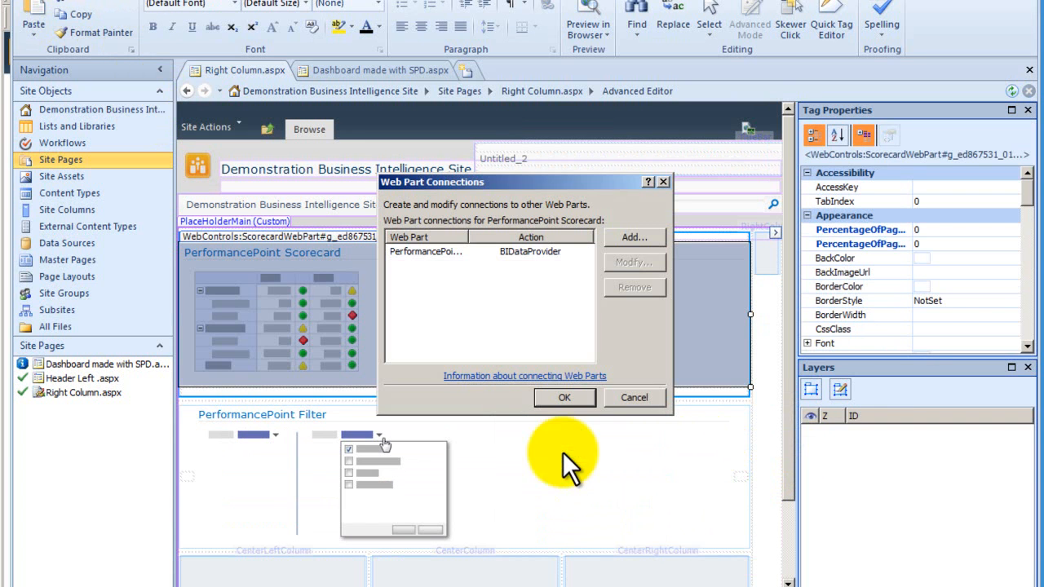
click(445, 255)
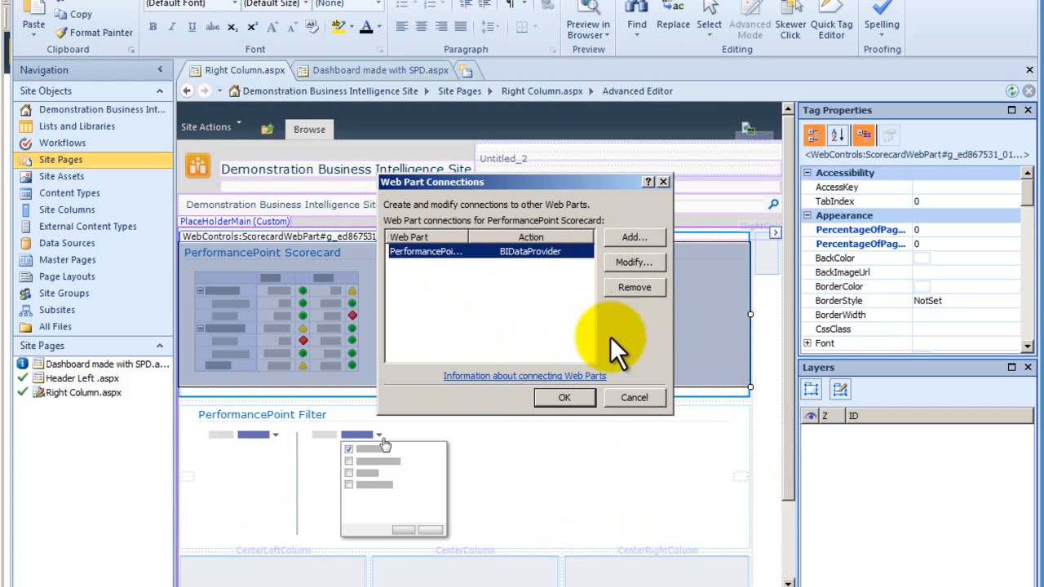
click(643, 397)
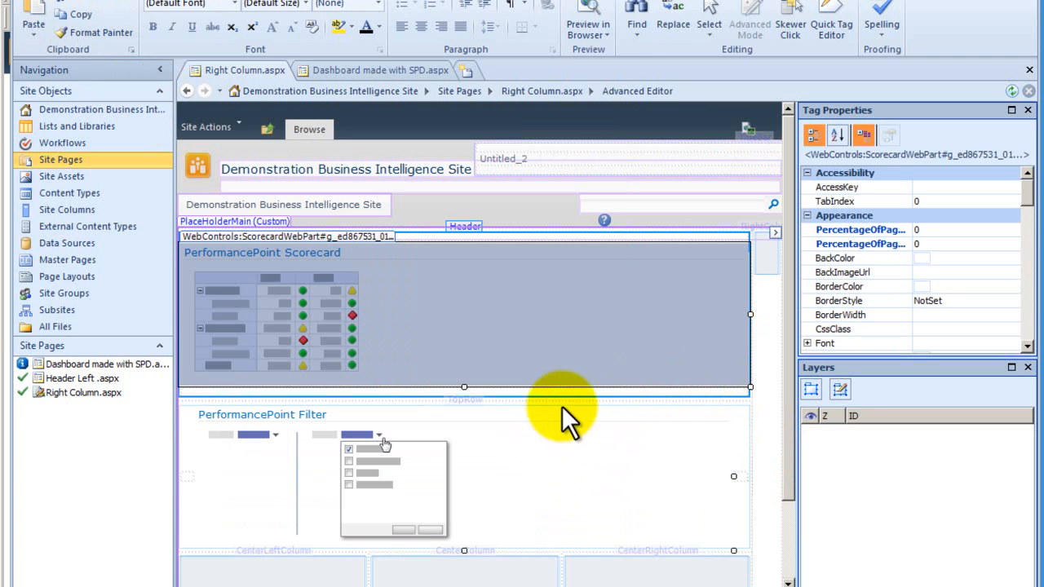